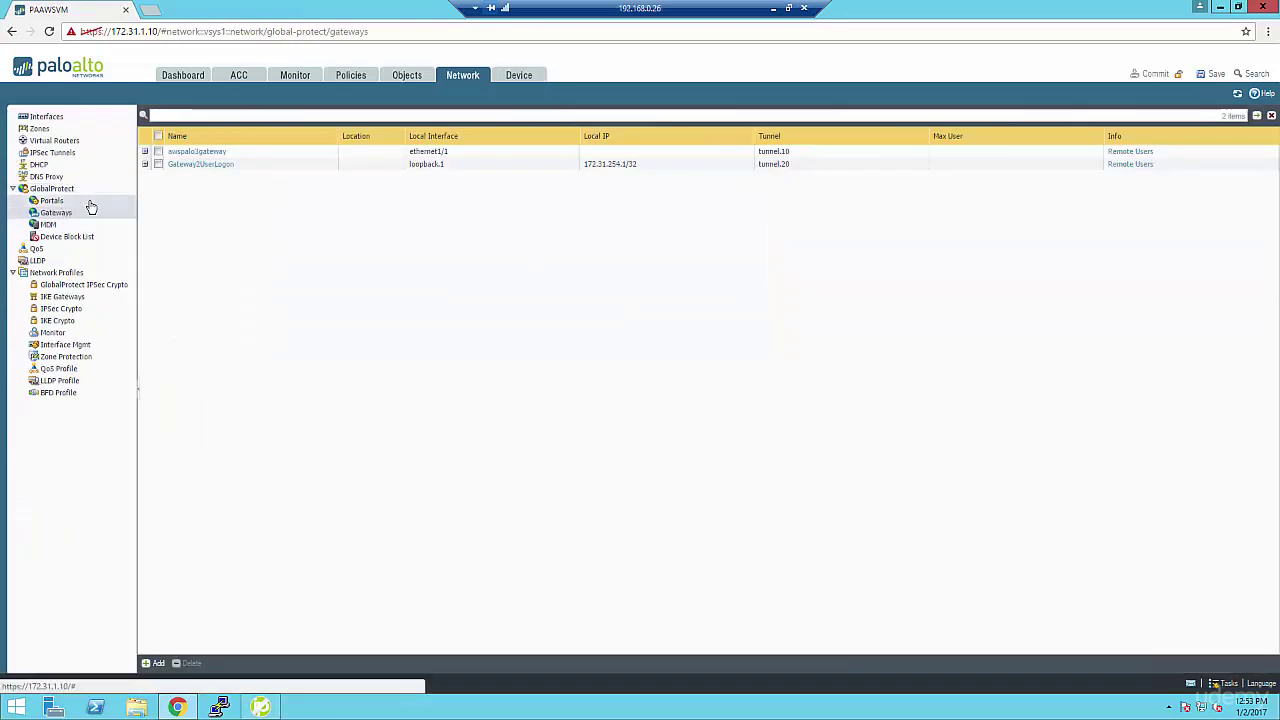
- Open the aws-palo3 portal's configuration (interface ethernet1/1) from the GlobalProtect Portals list
click(88, 202)
click(186, 152)
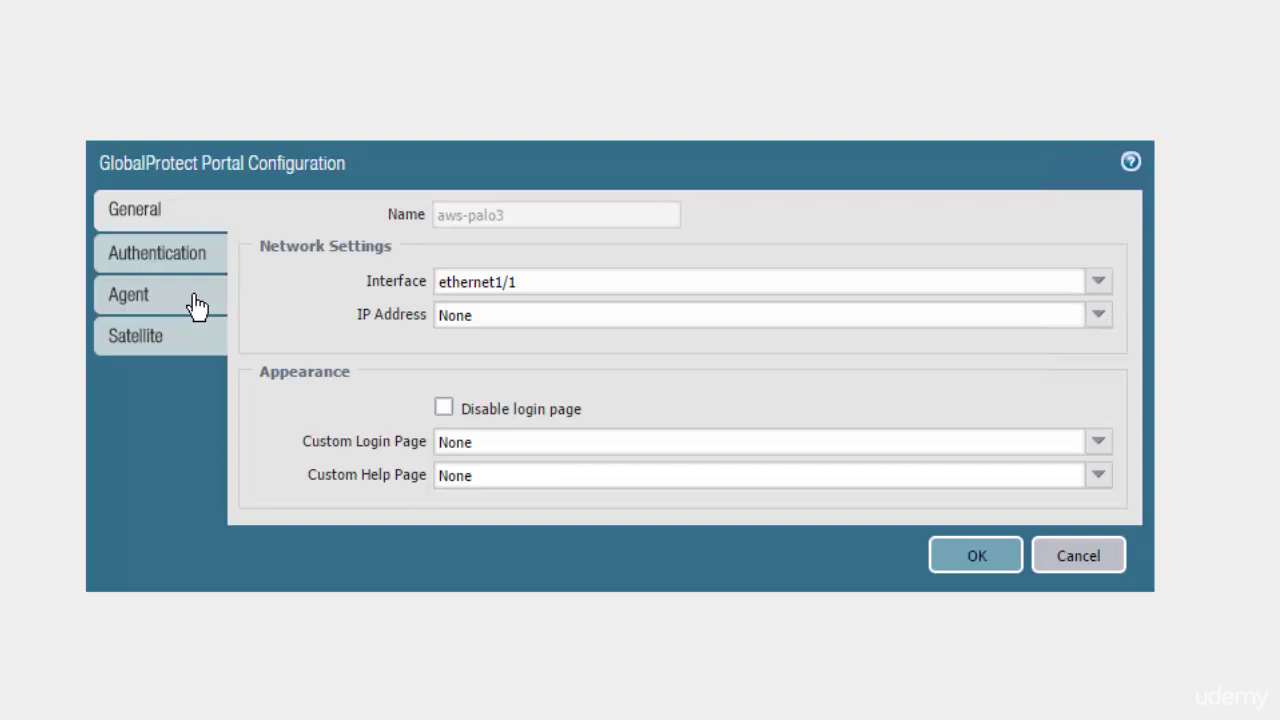
- Open the PreLogon agent config and review its User/User Group and Gateways settings
click(184, 304)
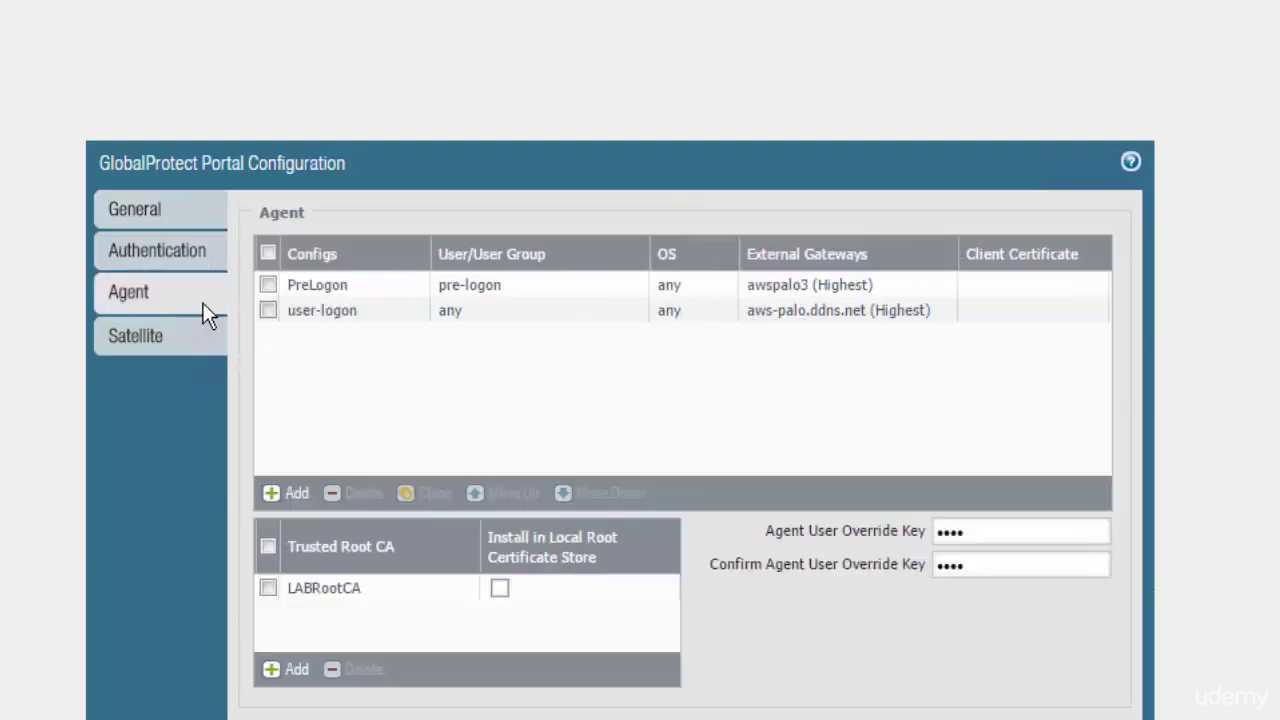
click(333, 287)
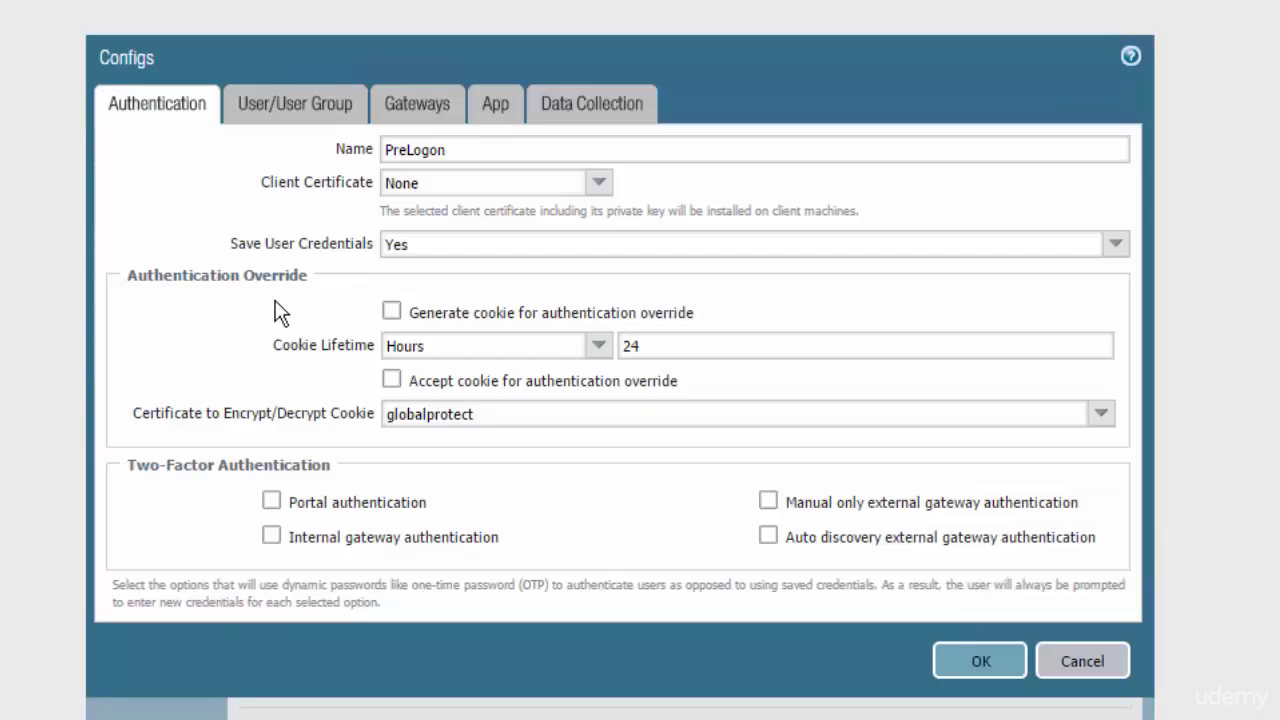
click(296, 104)
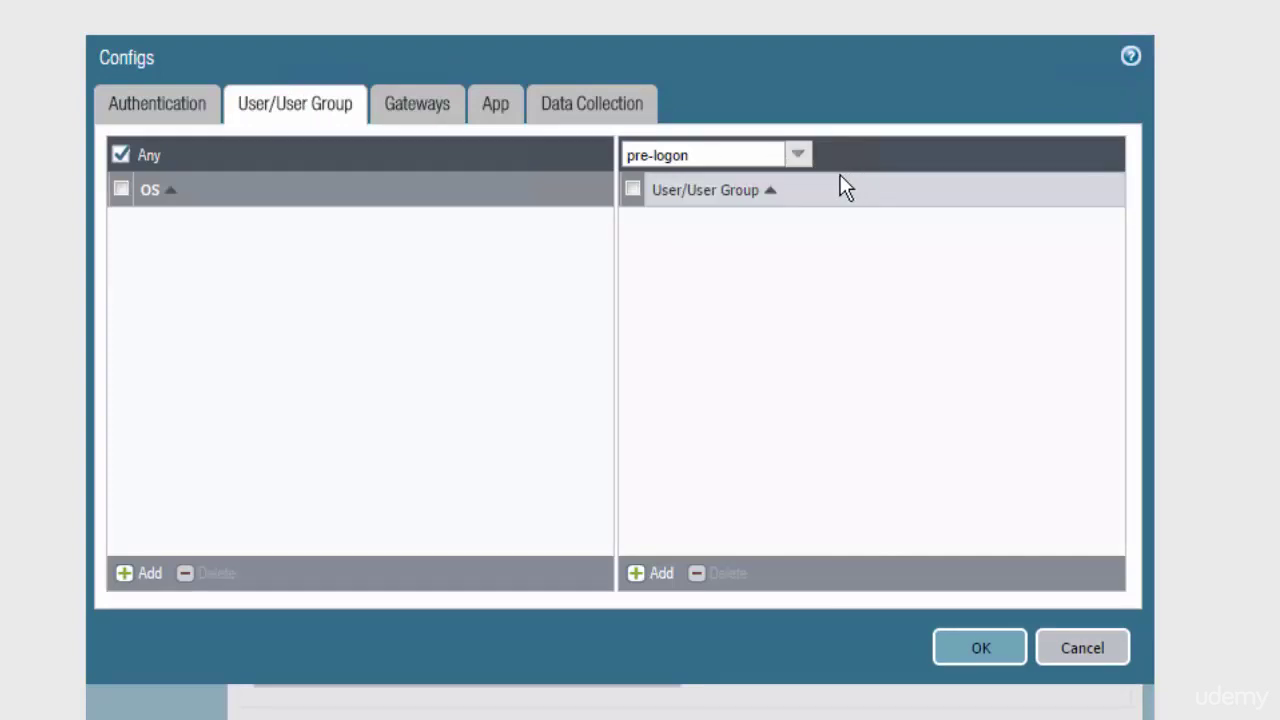
click(435, 114)
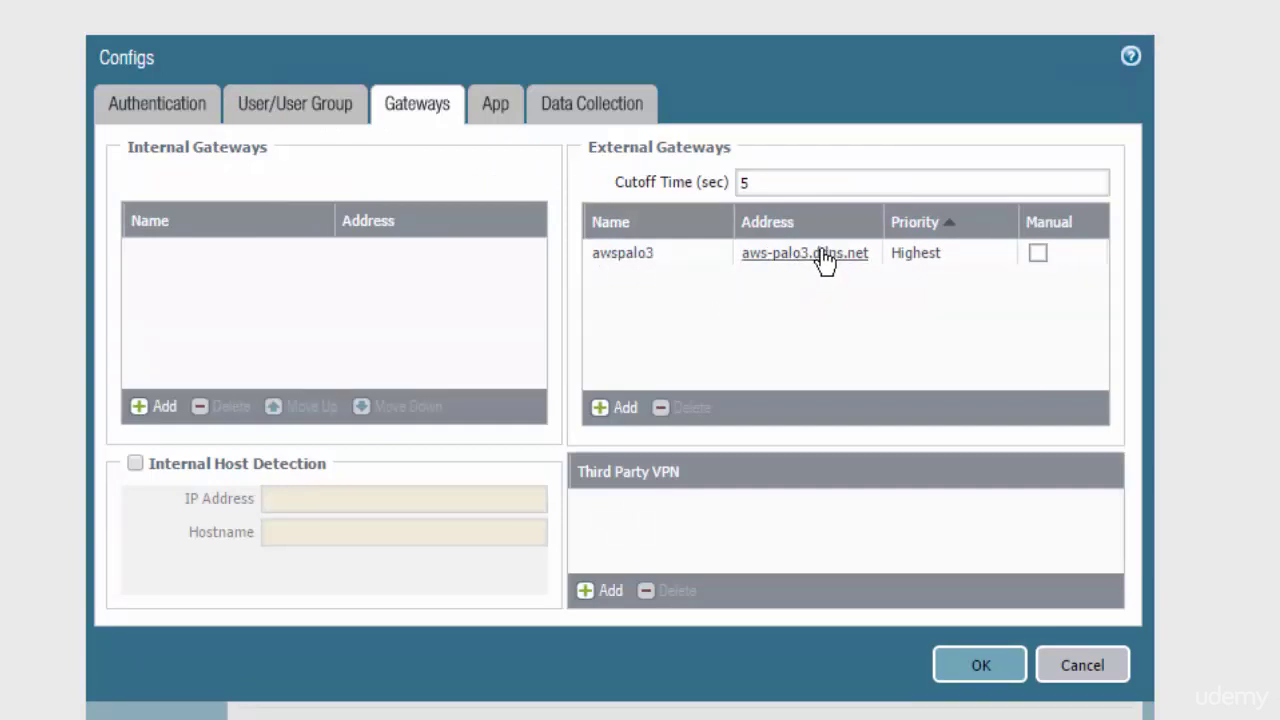
- Keep the App connect method as Pre-logon then On-demand, then cancel without saving
click(507, 104)
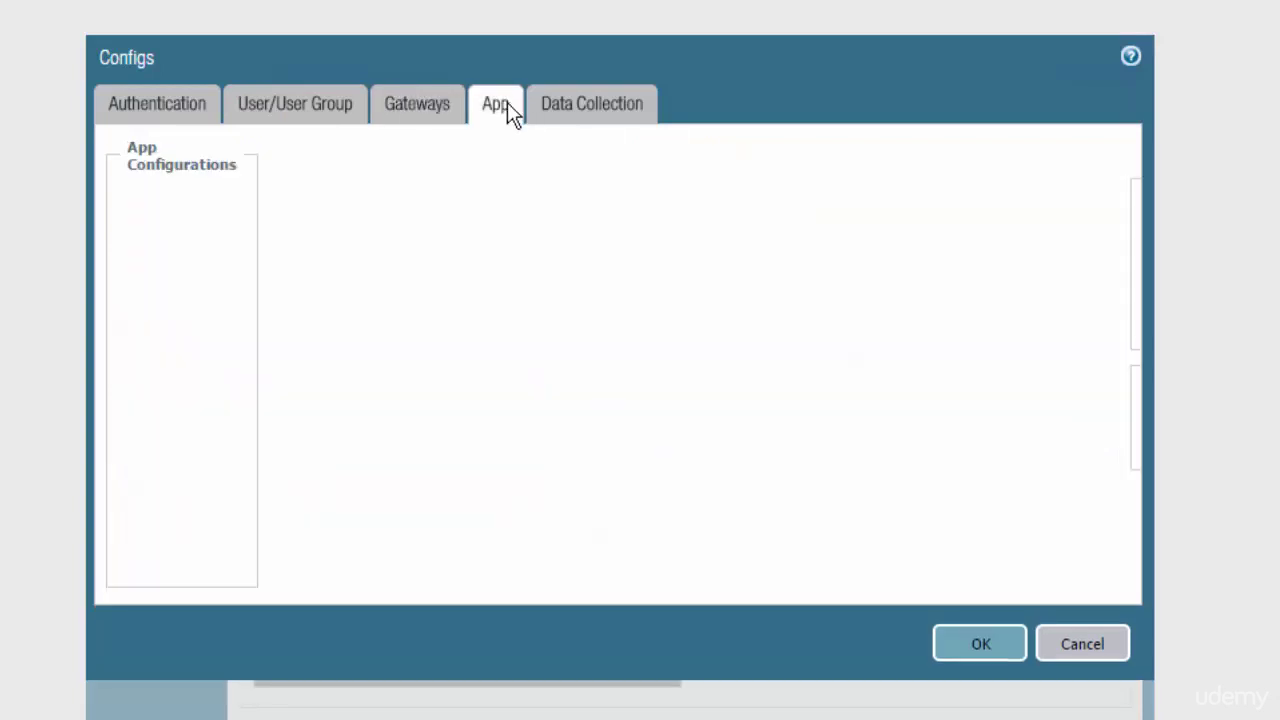
click(445, 190)
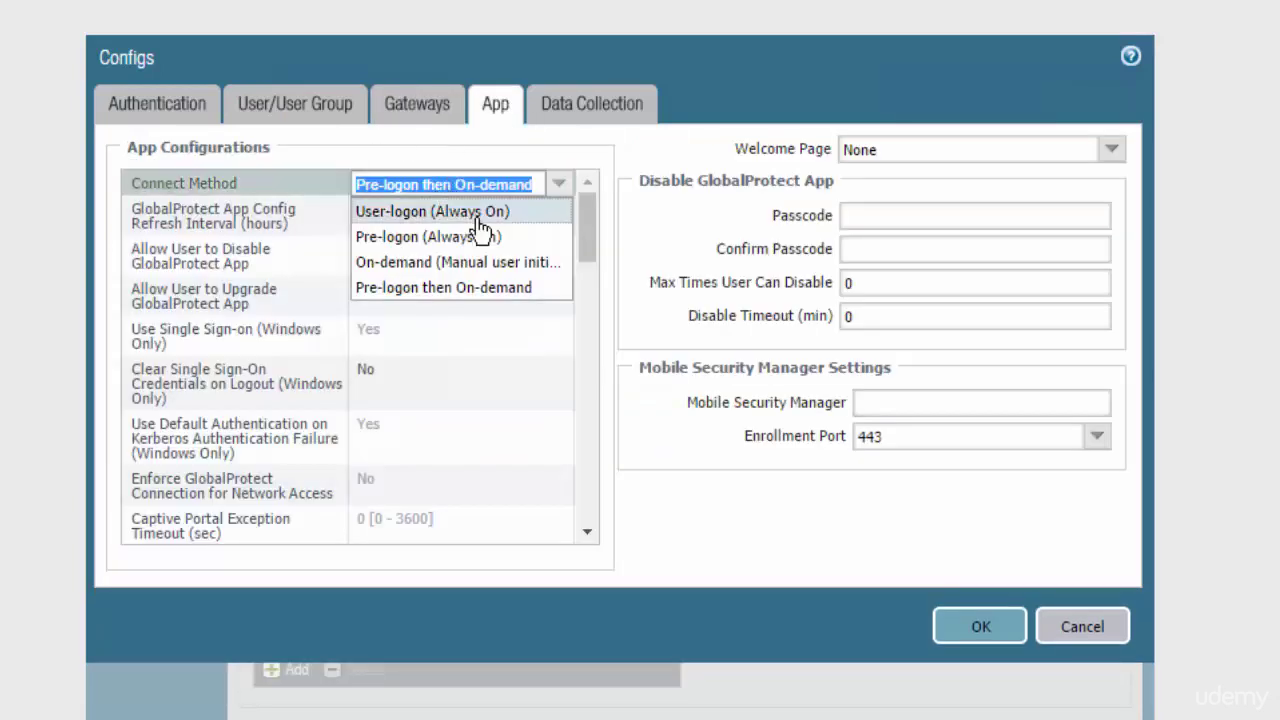
click(484, 290)
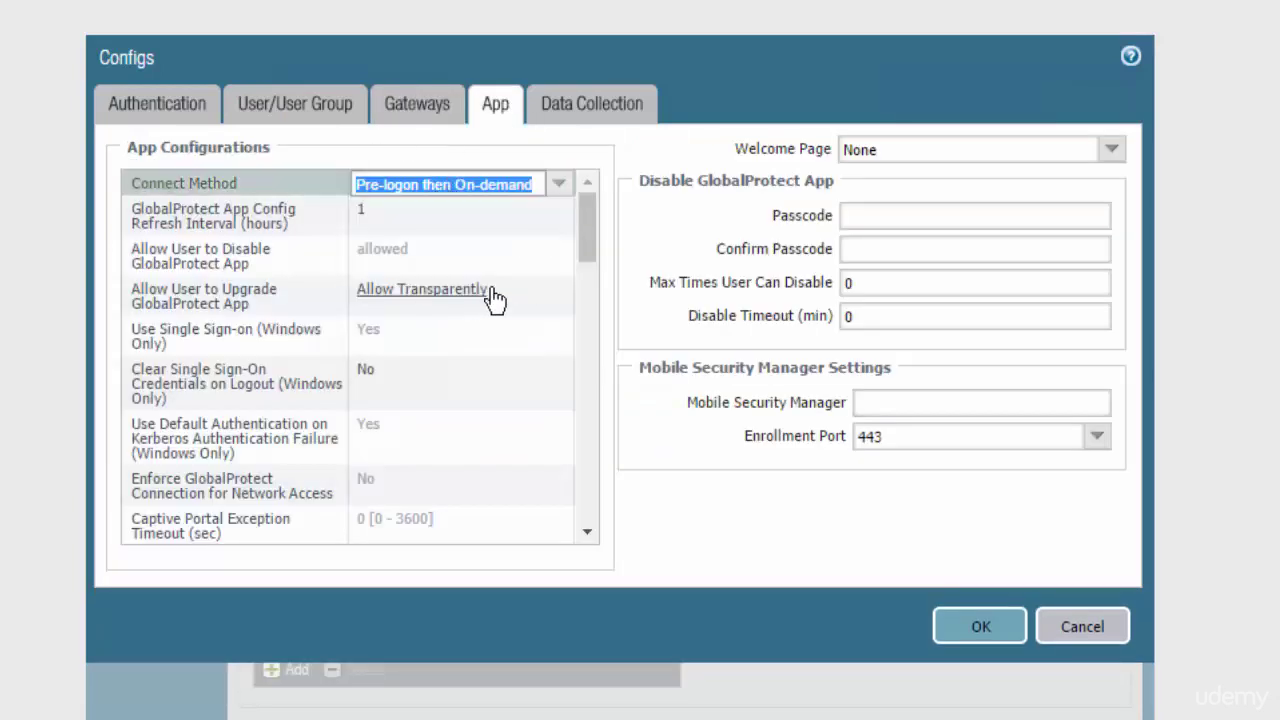
click(654, 215)
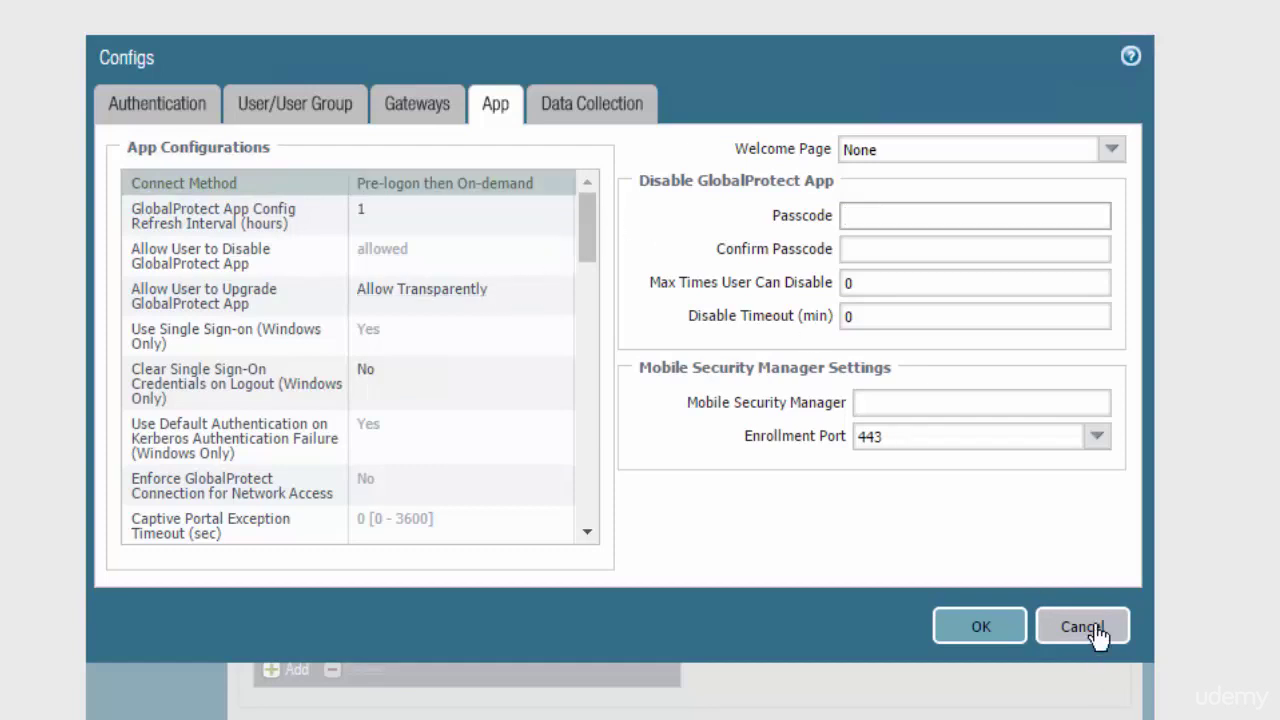
click(1096, 630)
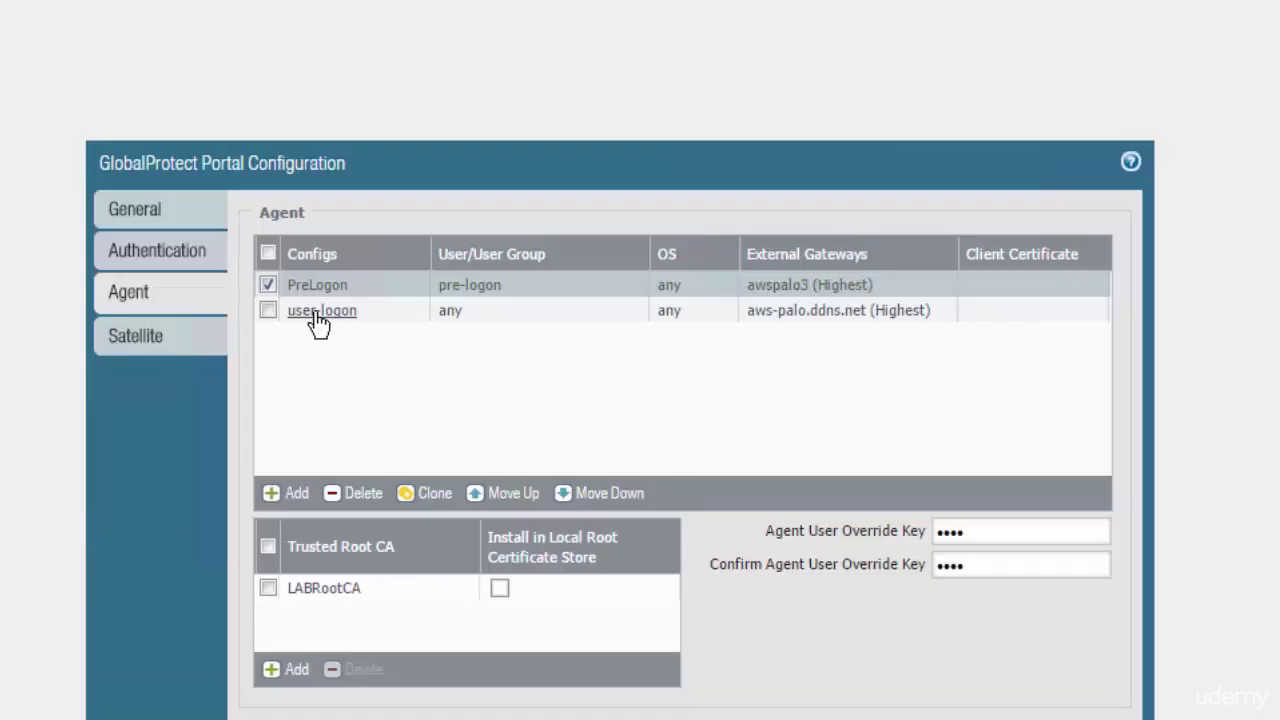
click(316, 314)
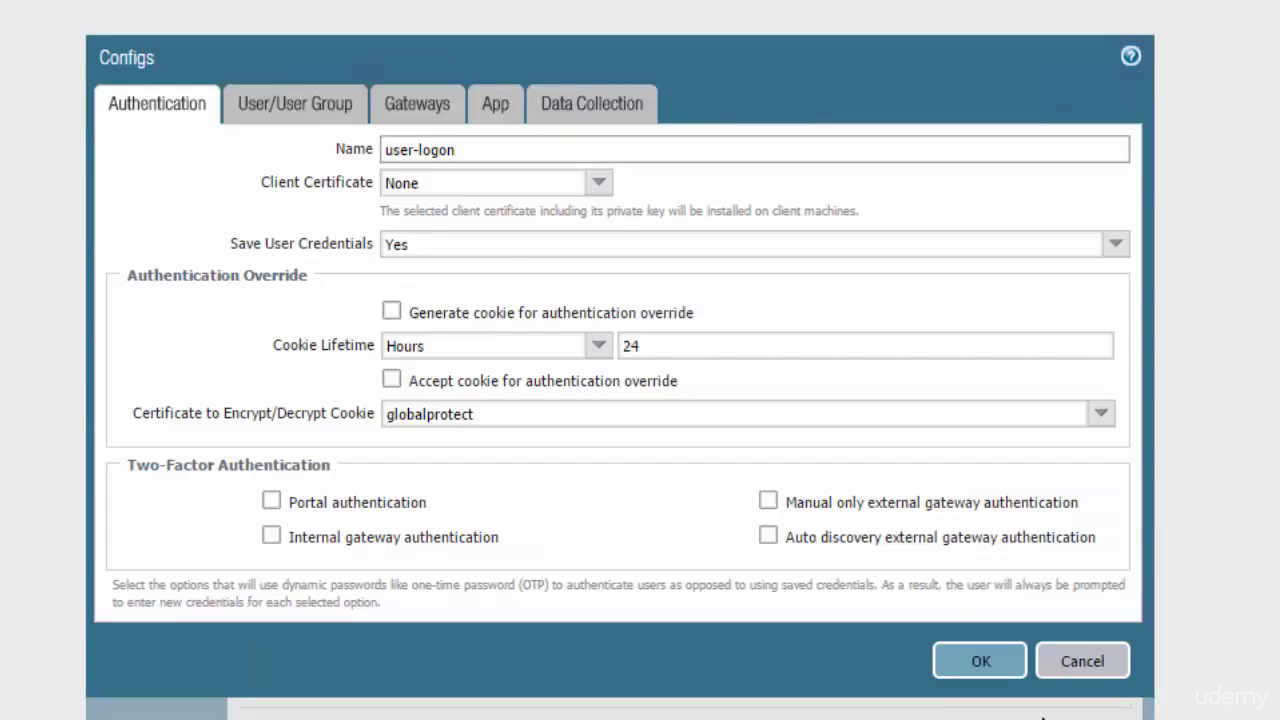
click(1083, 661)
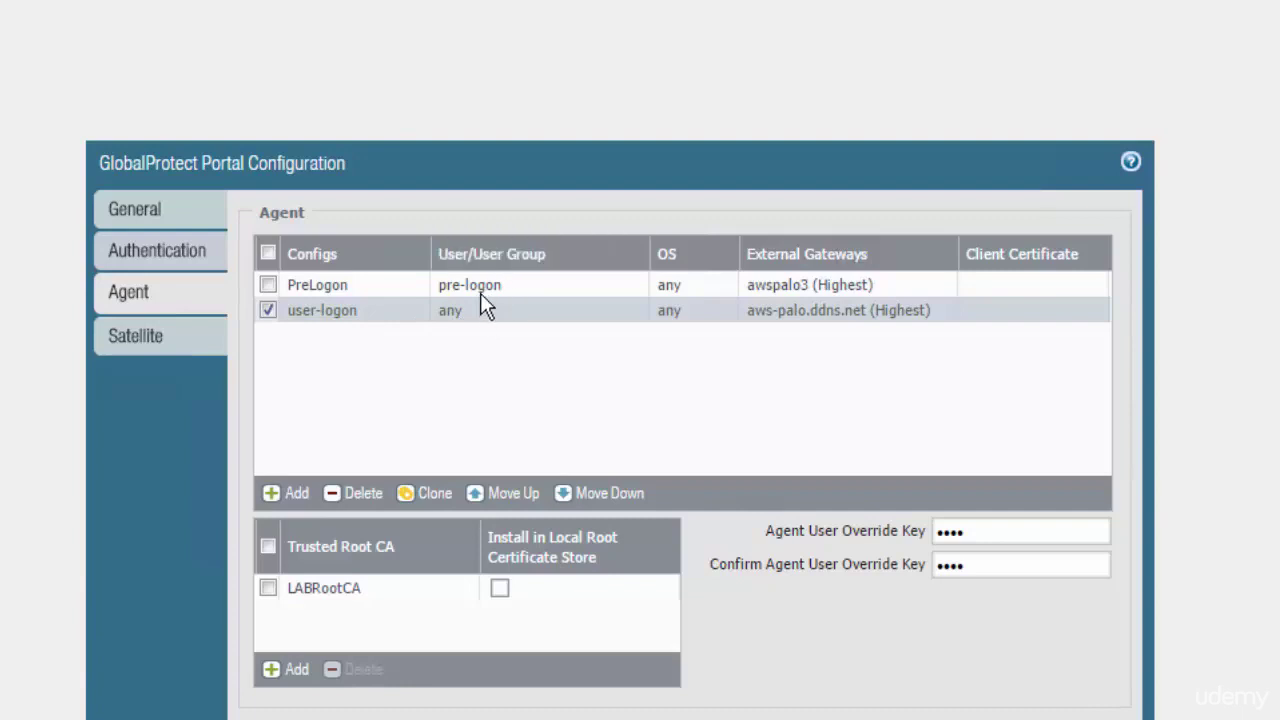
click(340, 287)
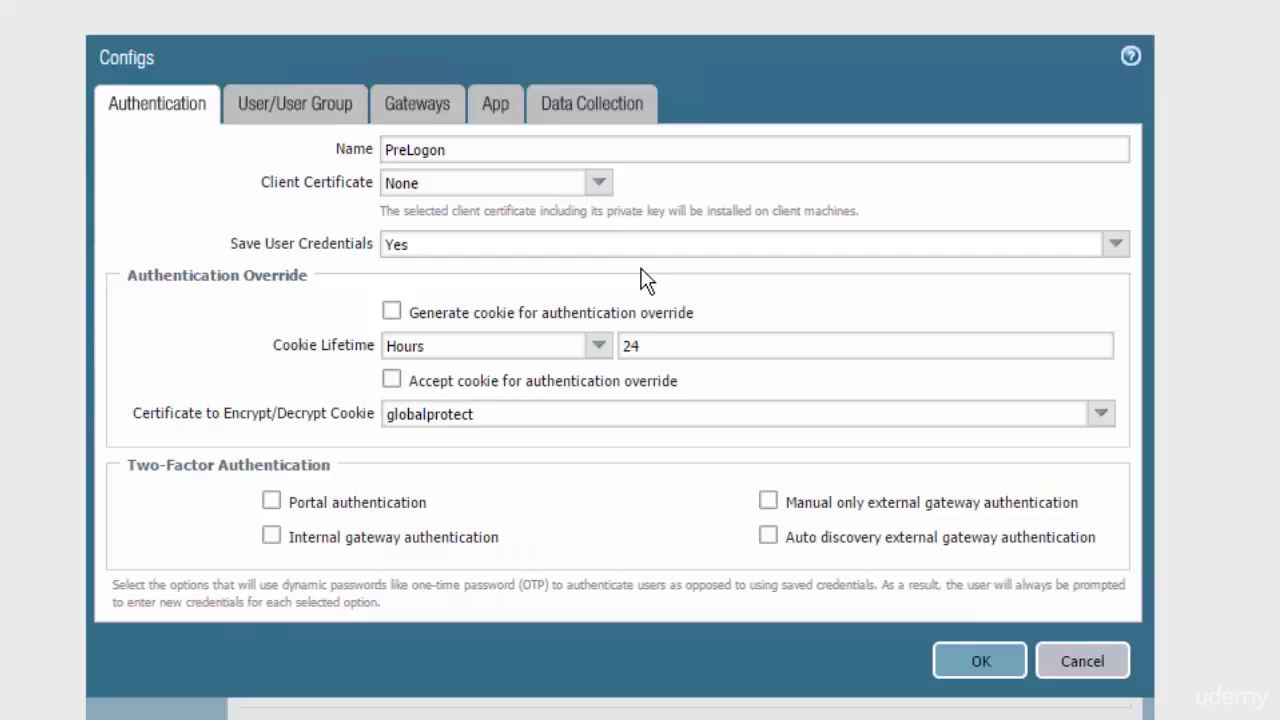
click(309, 113)
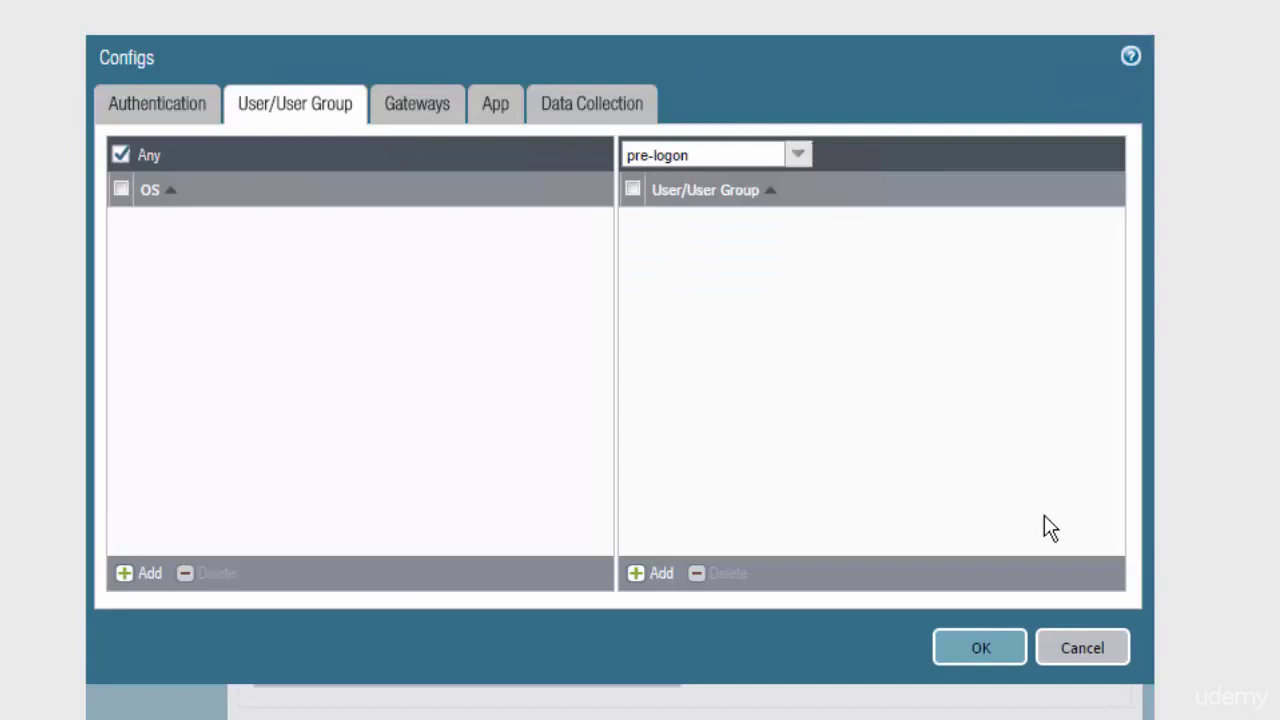
click(1083, 650)
click(338, 322)
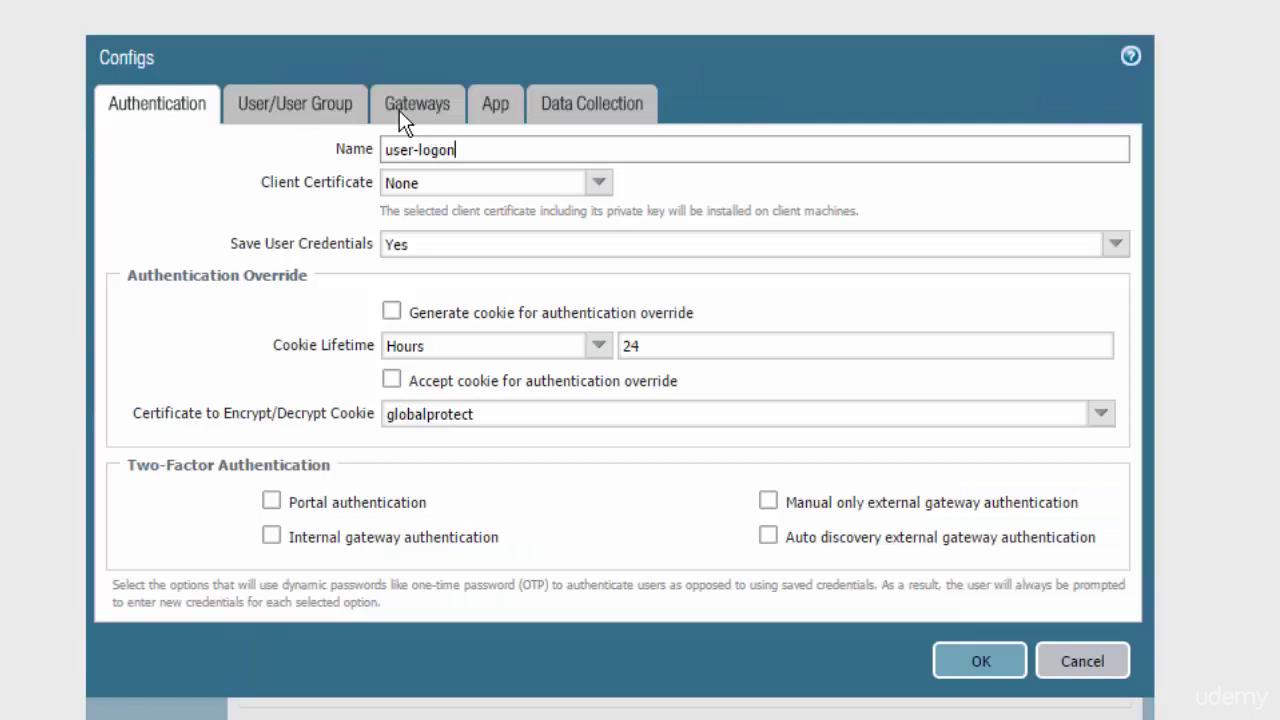
click(412, 106)
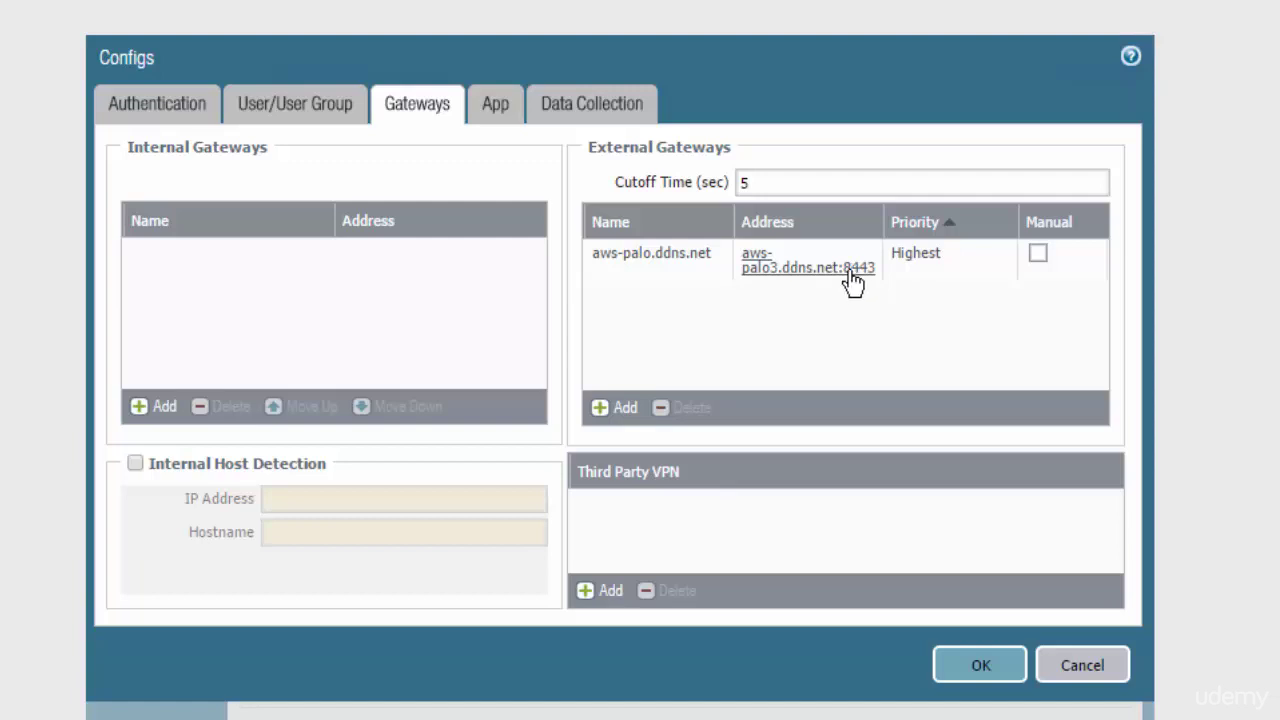
- Close the user-logon and portal dialogs and view the security zones list
click(1070, 667)
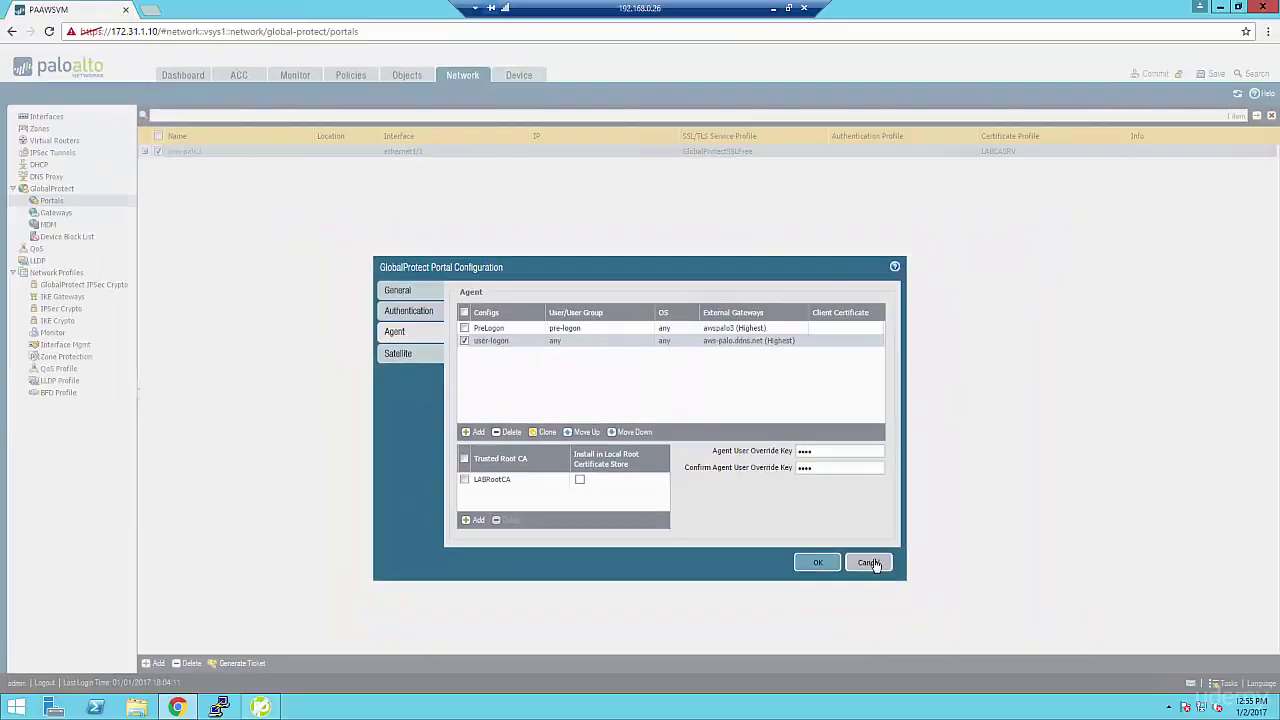
click(870, 563)
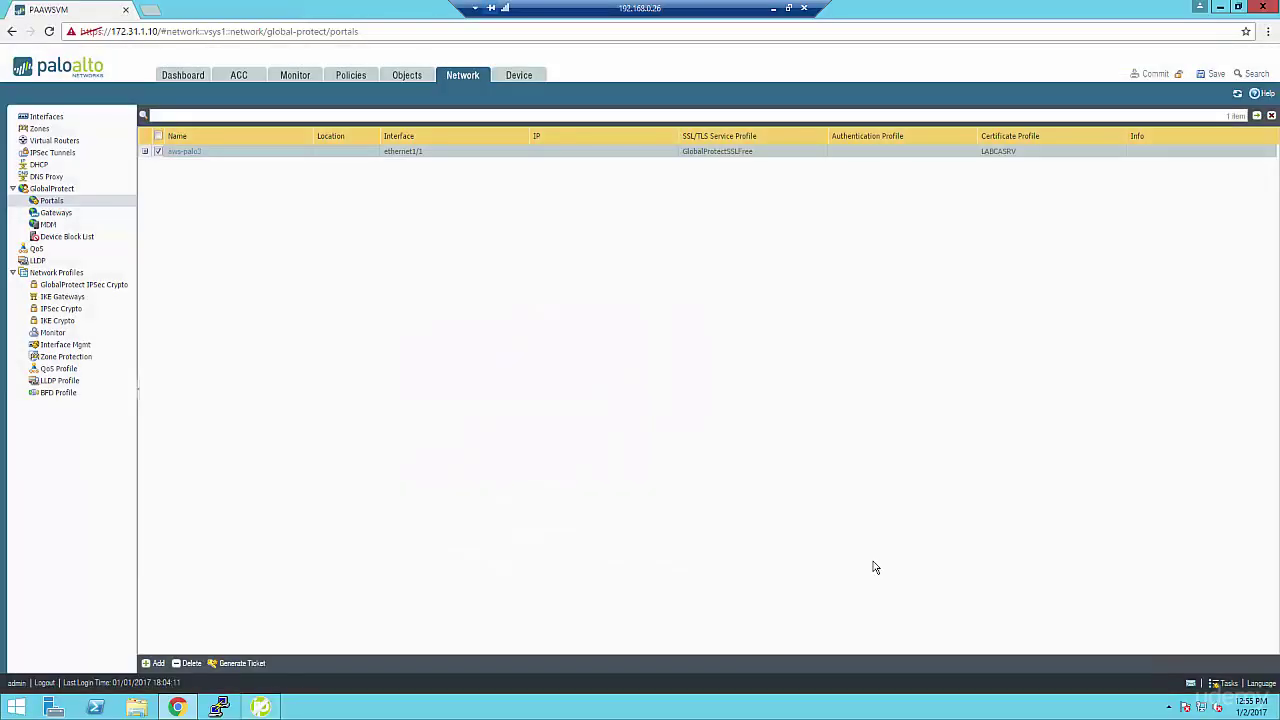
click(72, 128)
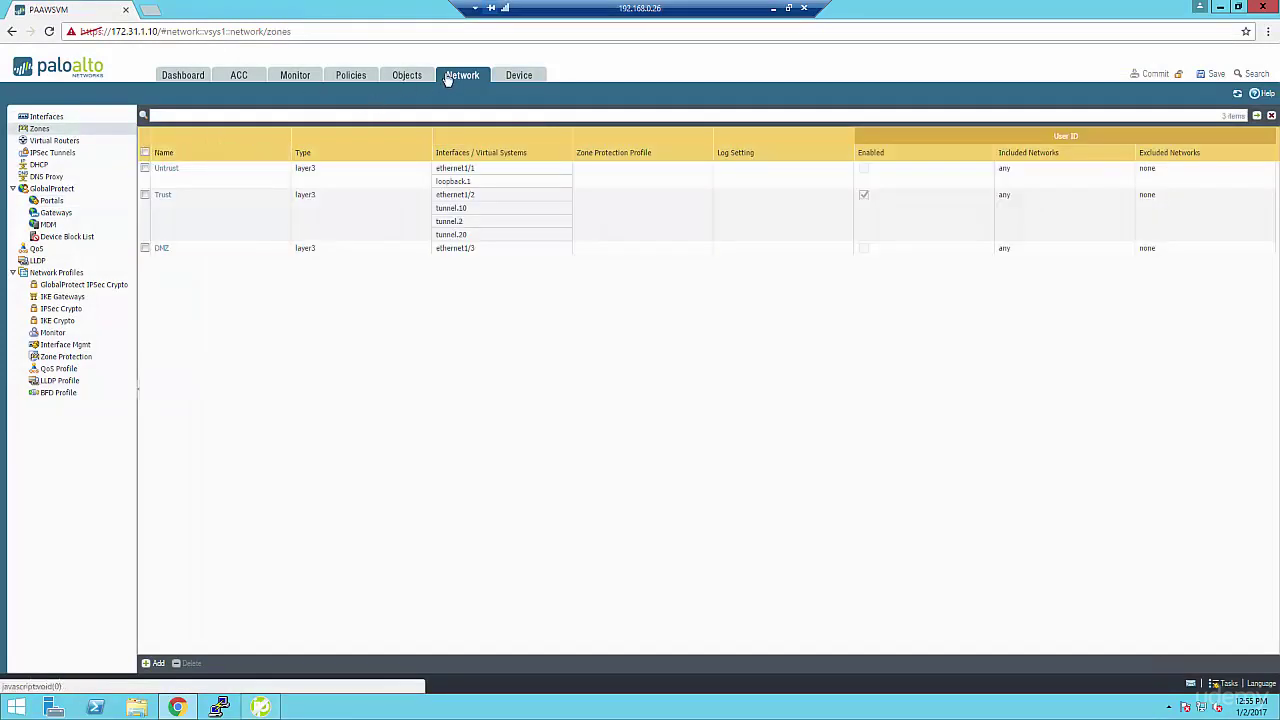
- Check loopback.1's IPv4 address under Interfaces > Loopback
click(45, 116)
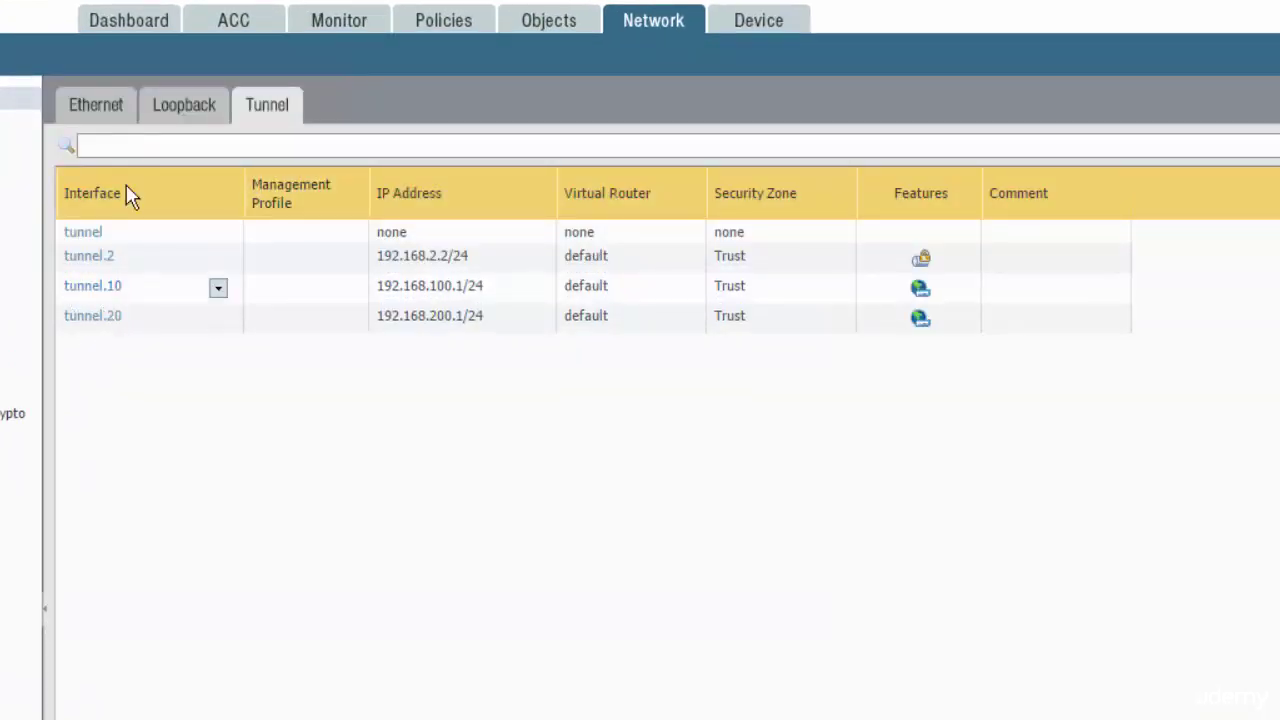
click(176, 120)
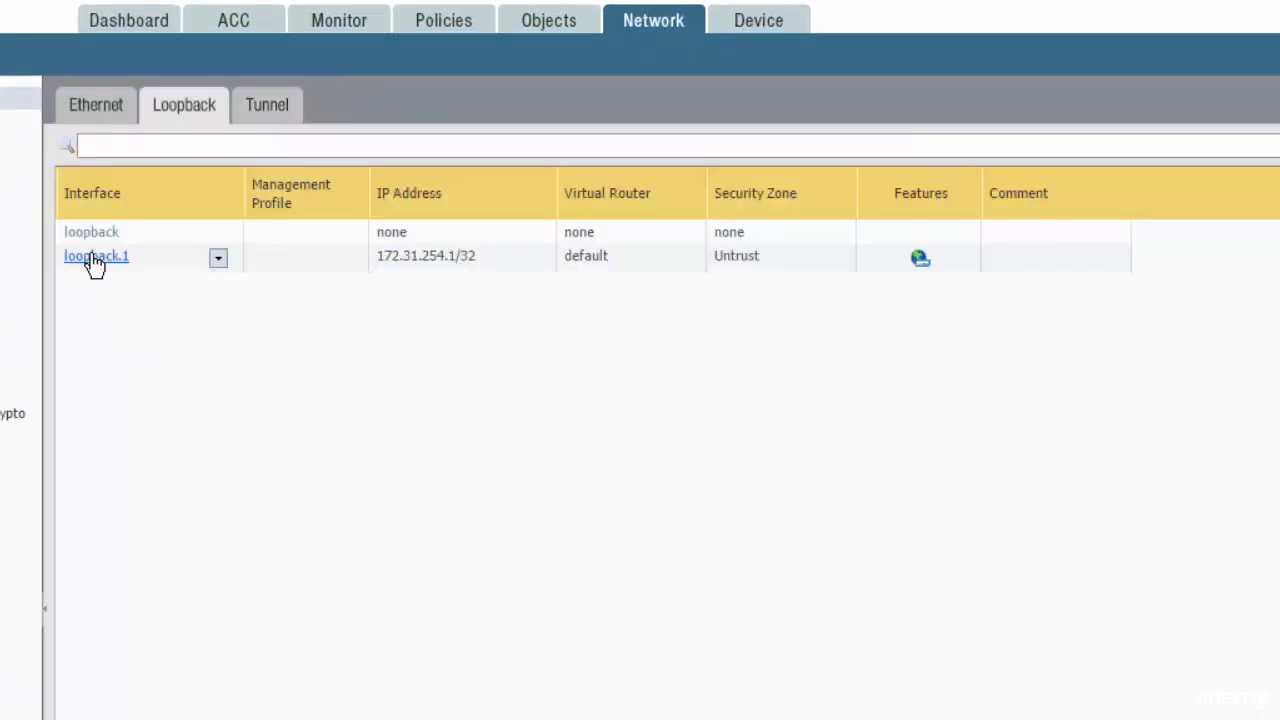
click(92, 259)
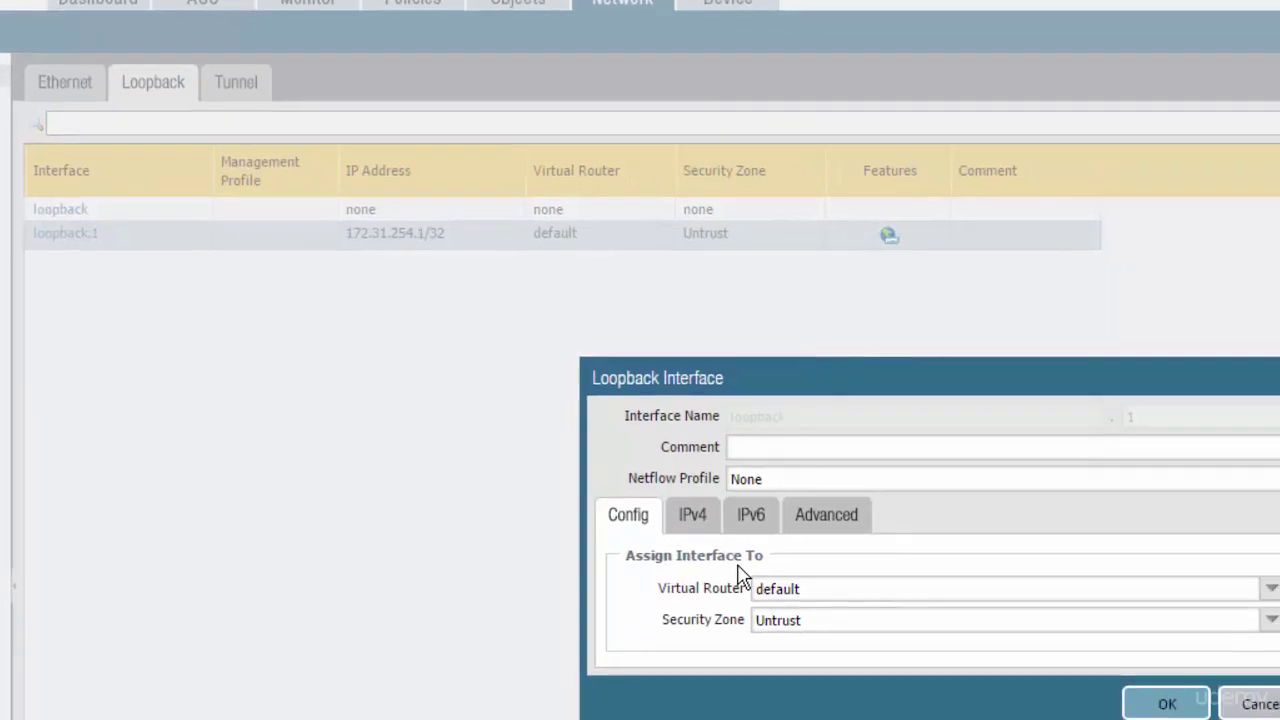
click(712, 540)
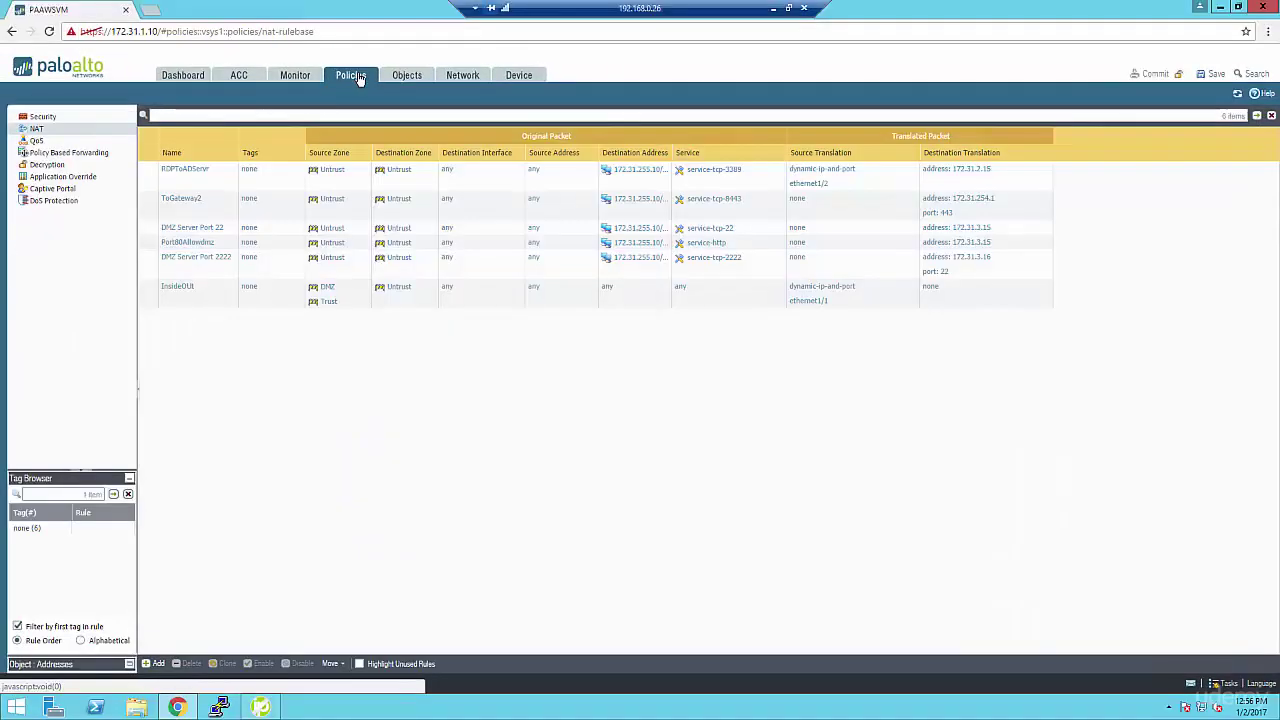
click(172, 205)
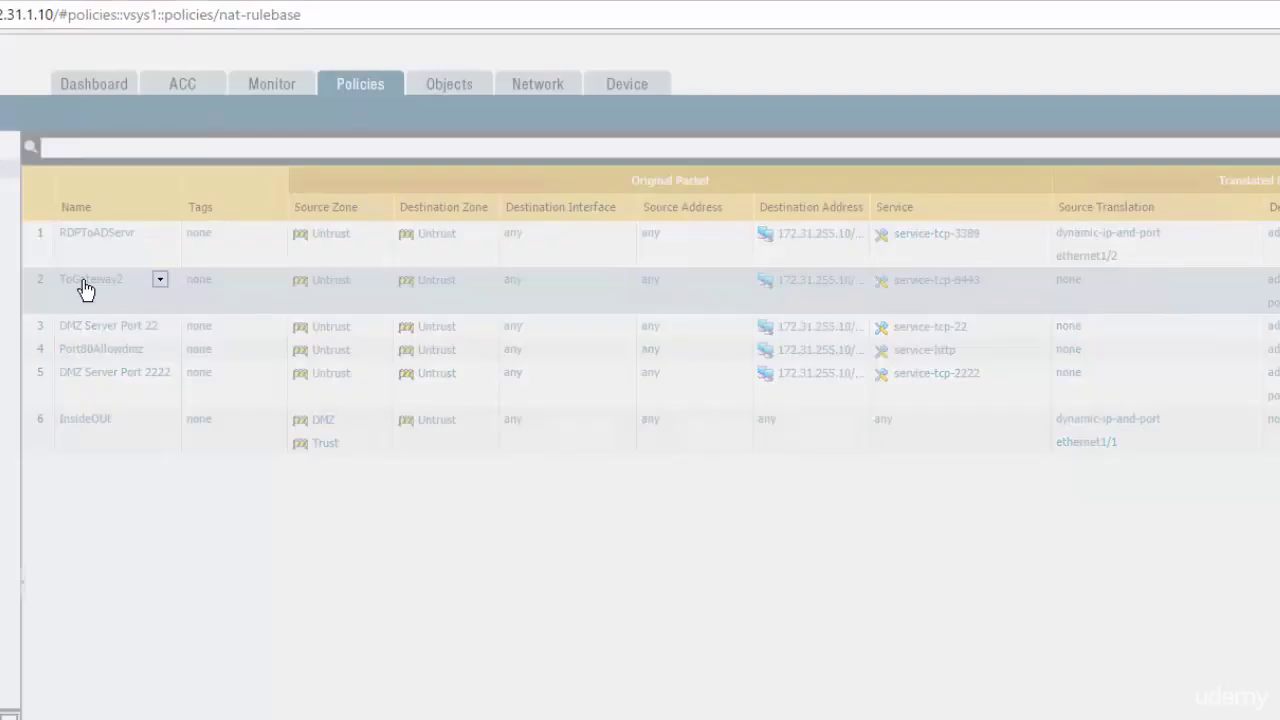
click(178, 203)
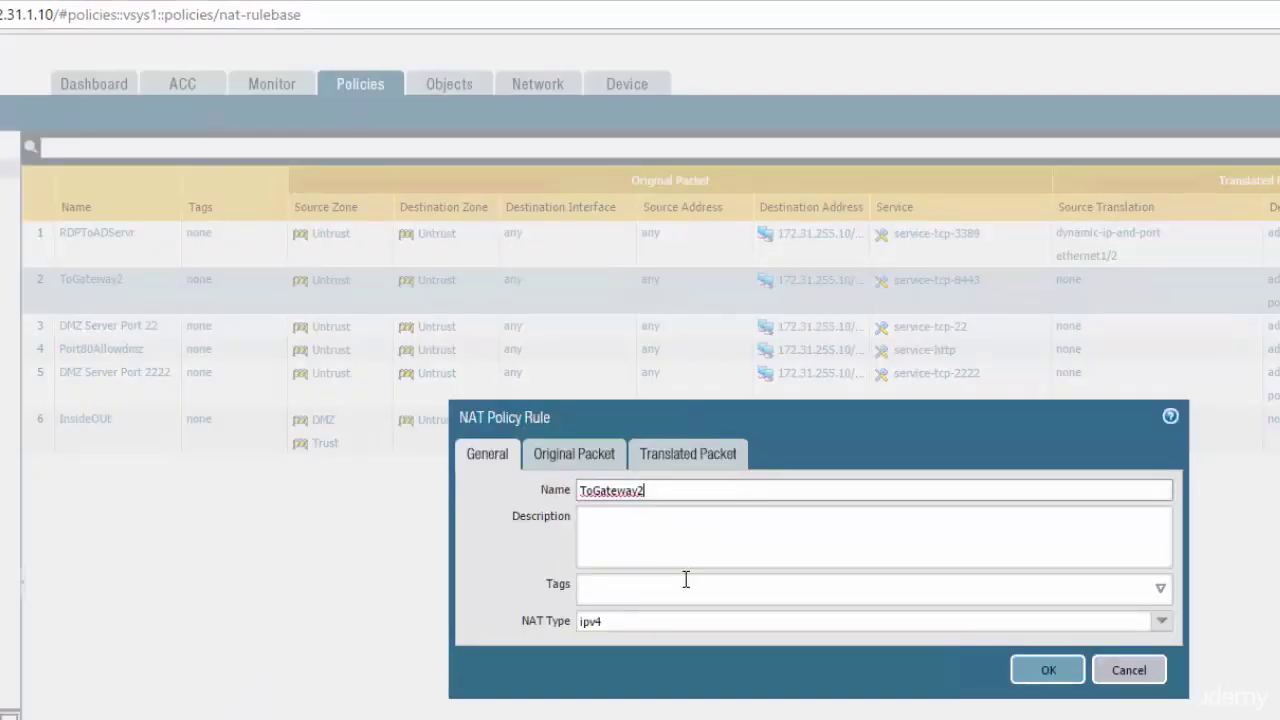
click(577, 466)
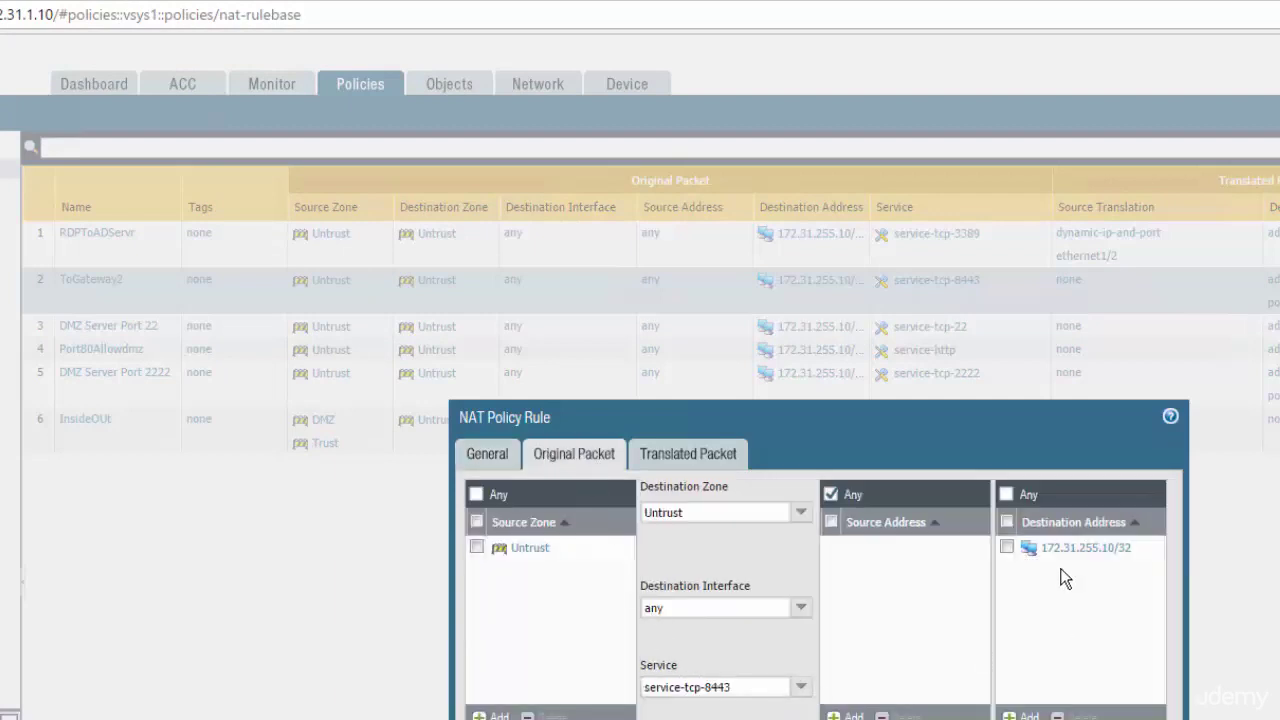
click(709, 454)
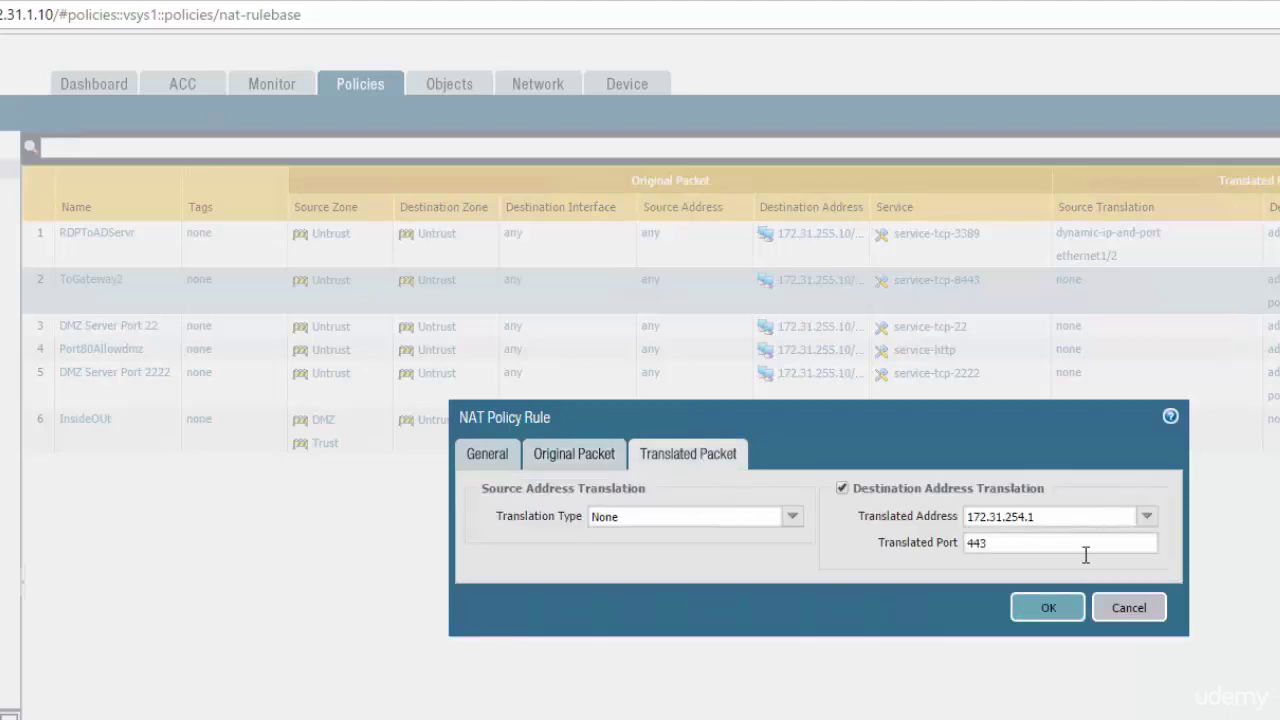
click(1129, 608)
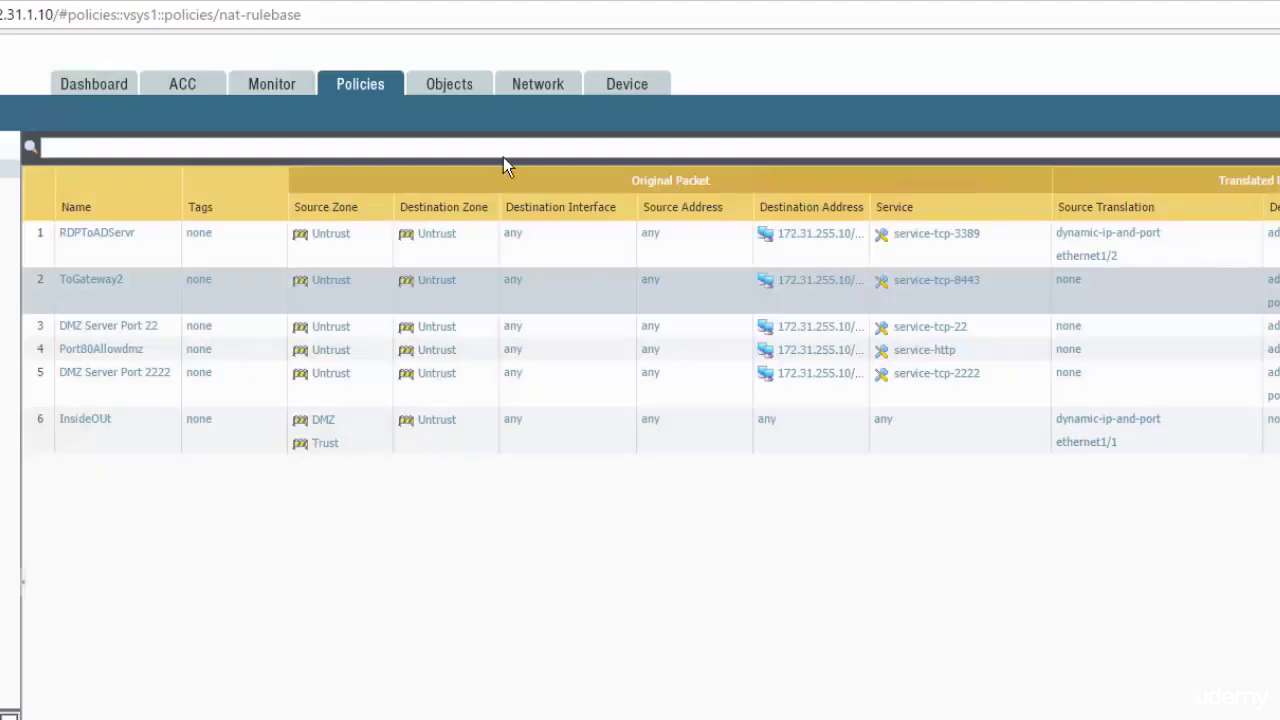
- Open Gateway2UserLogon and review its Authentication settings, including the gp2factor client authentication
click(530, 88)
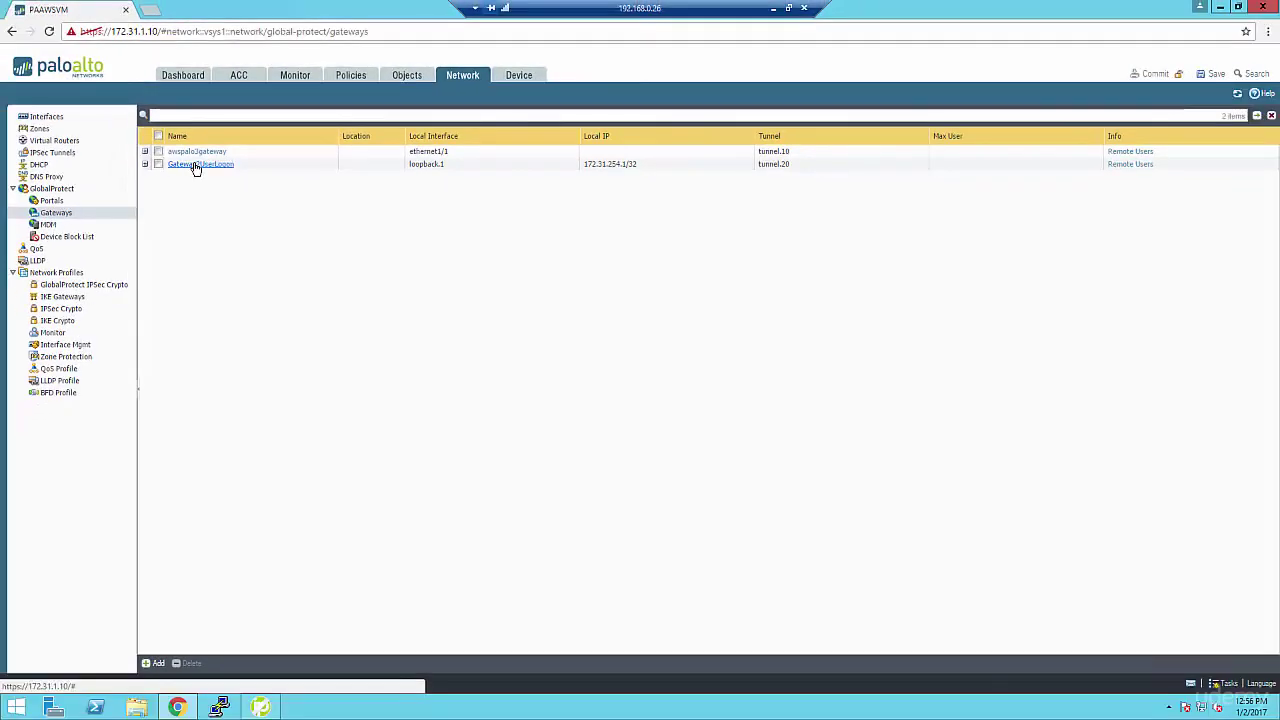
click(196, 166)
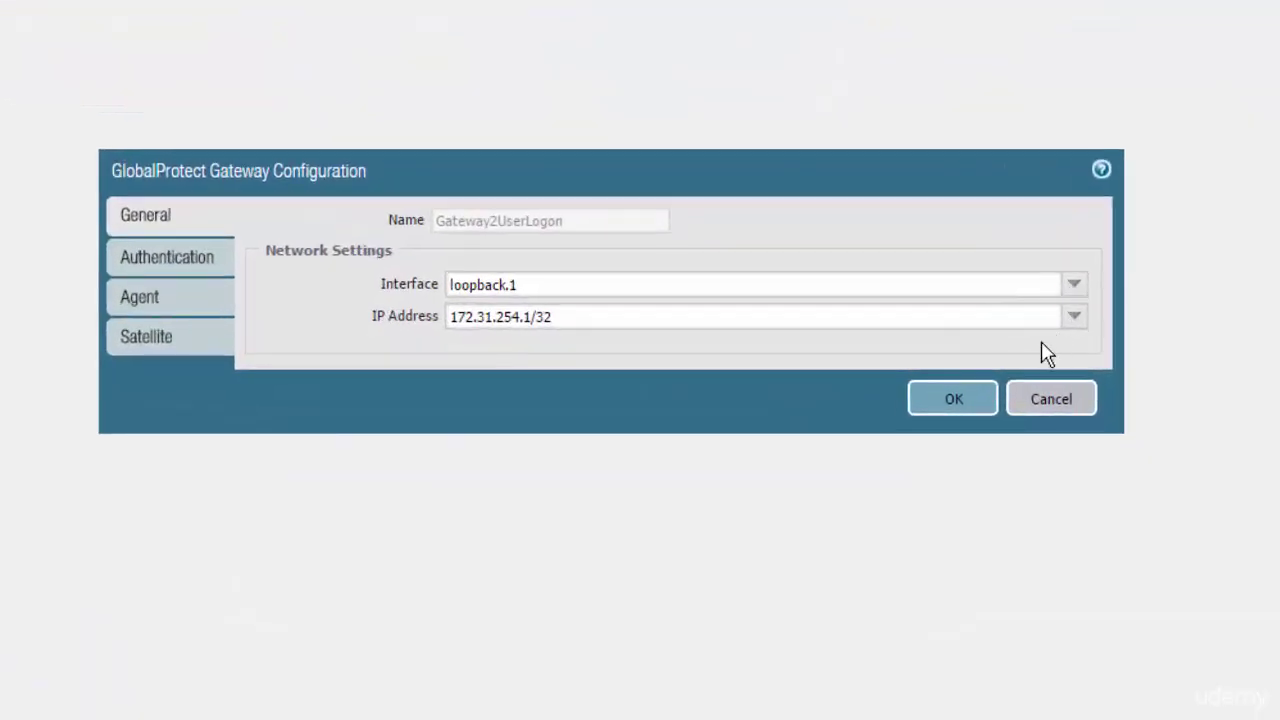
click(138, 260)
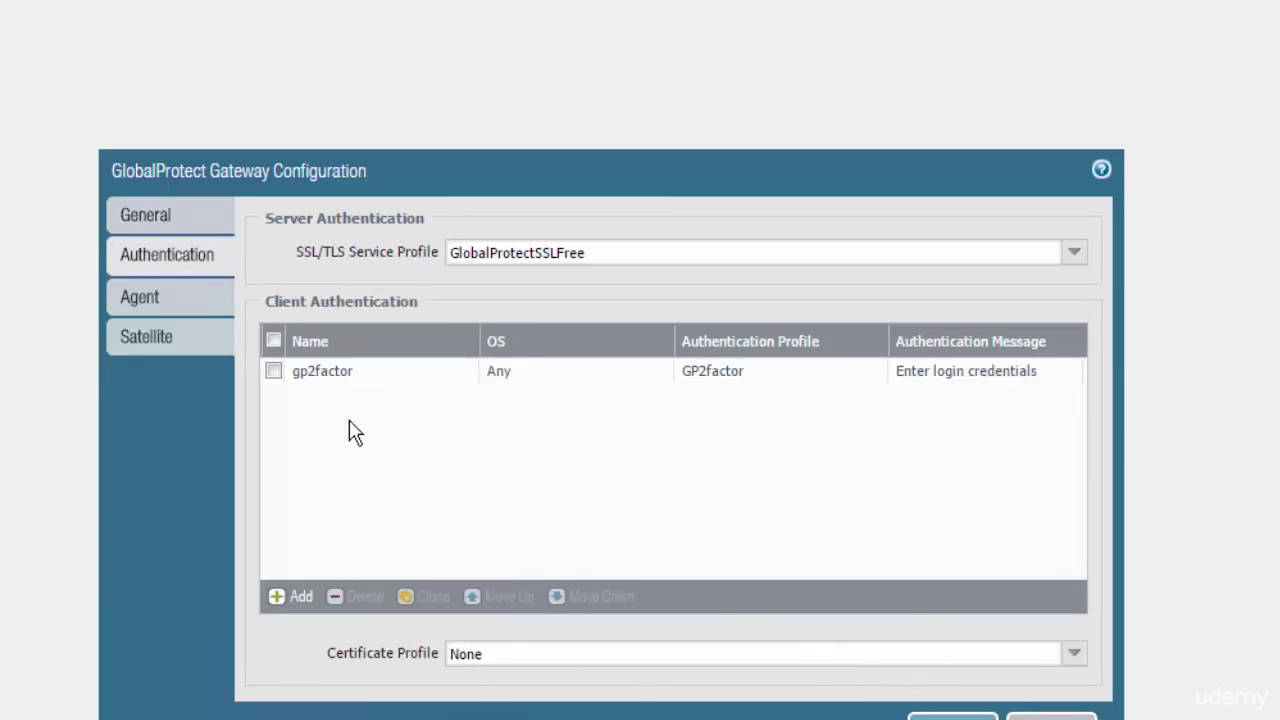
click(321, 375)
click(786, 400)
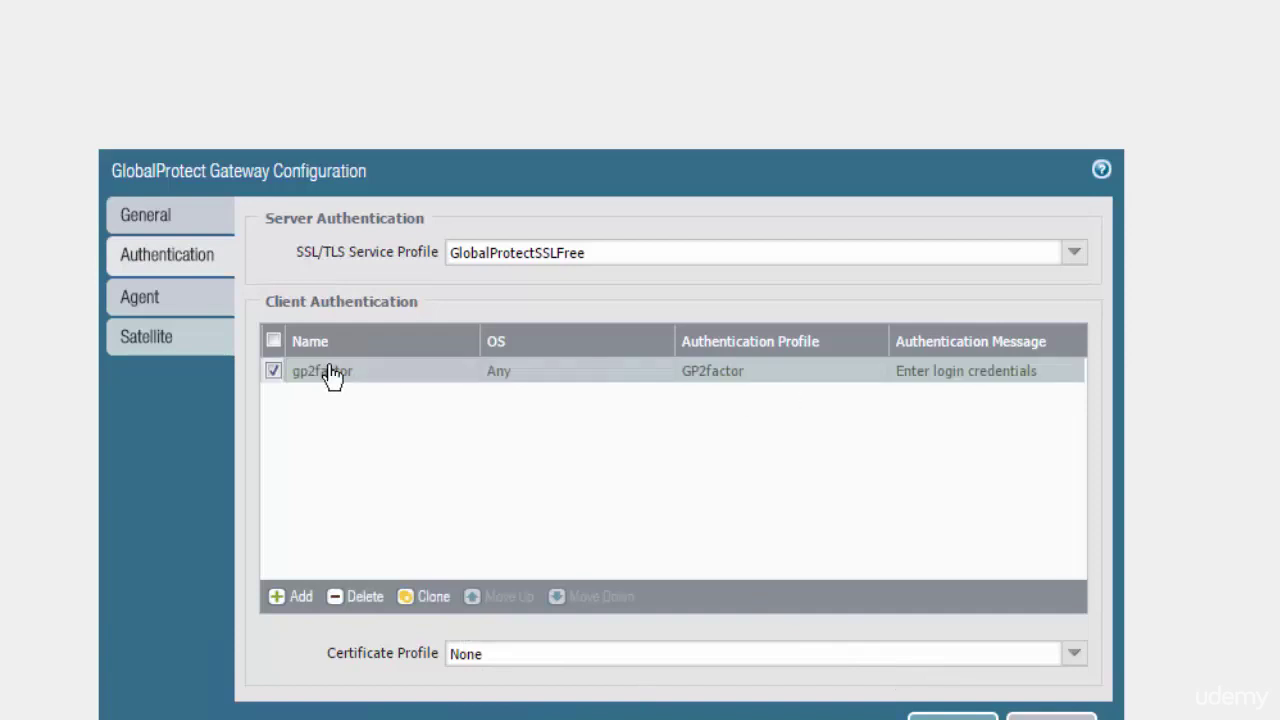
- Review the gateway's Agent tunnel settings and clientSettings user matching, IP pool and access routes
click(160, 302)
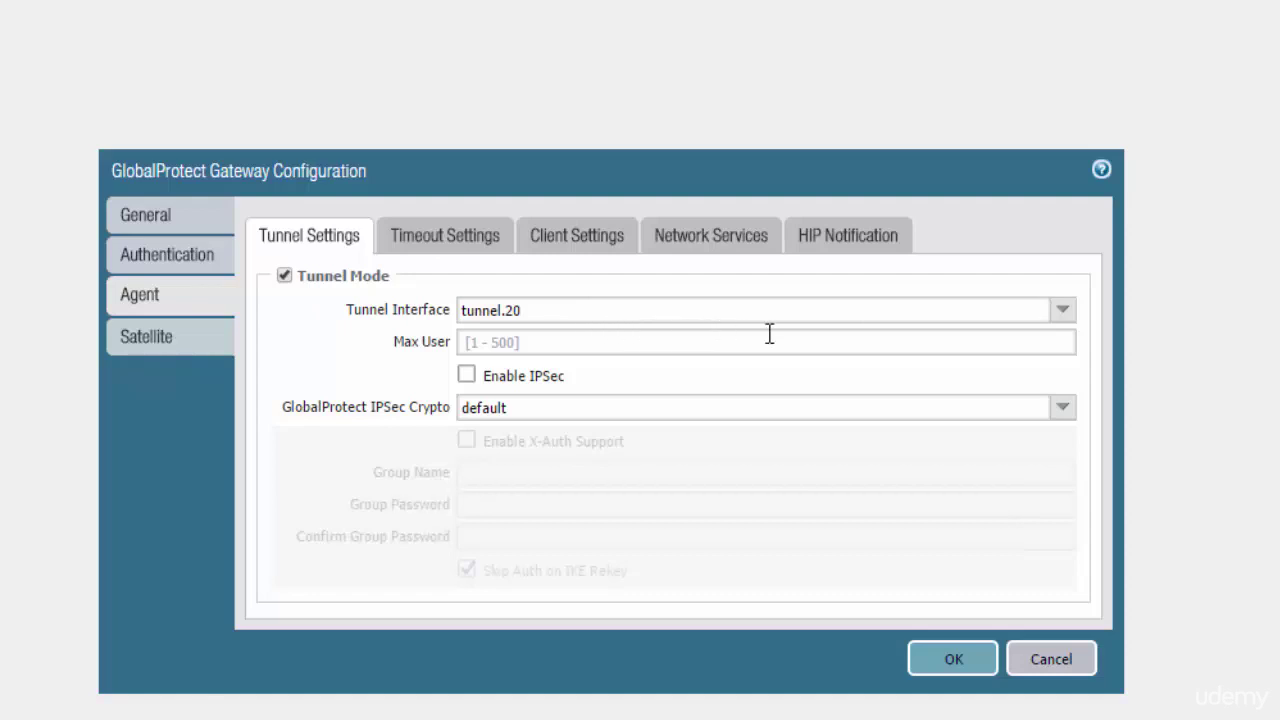
click(548, 243)
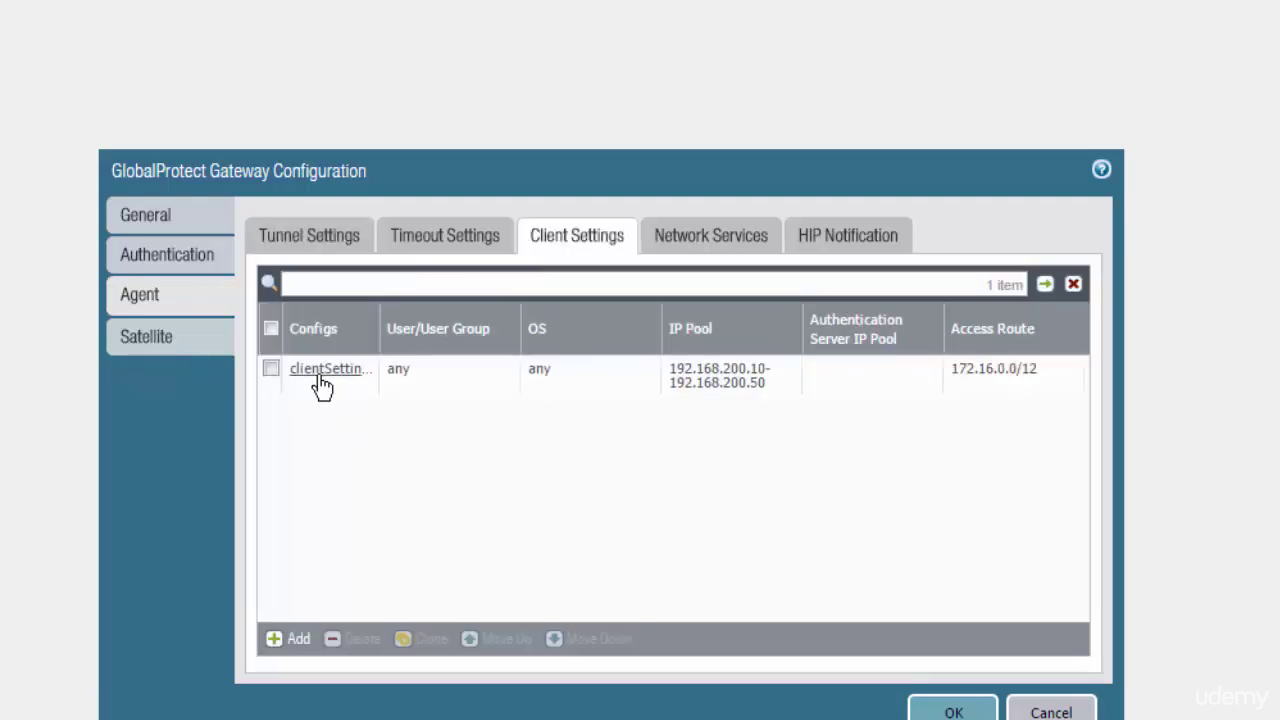
click(322, 382)
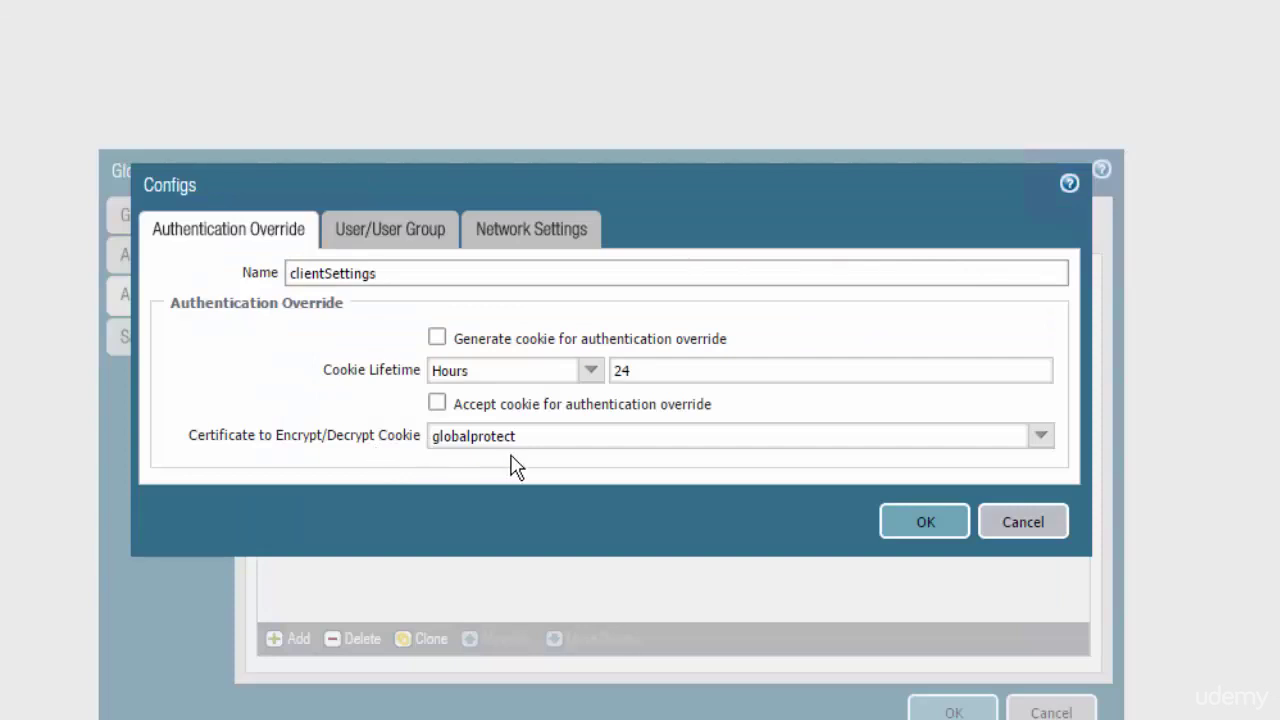
click(384, 240)
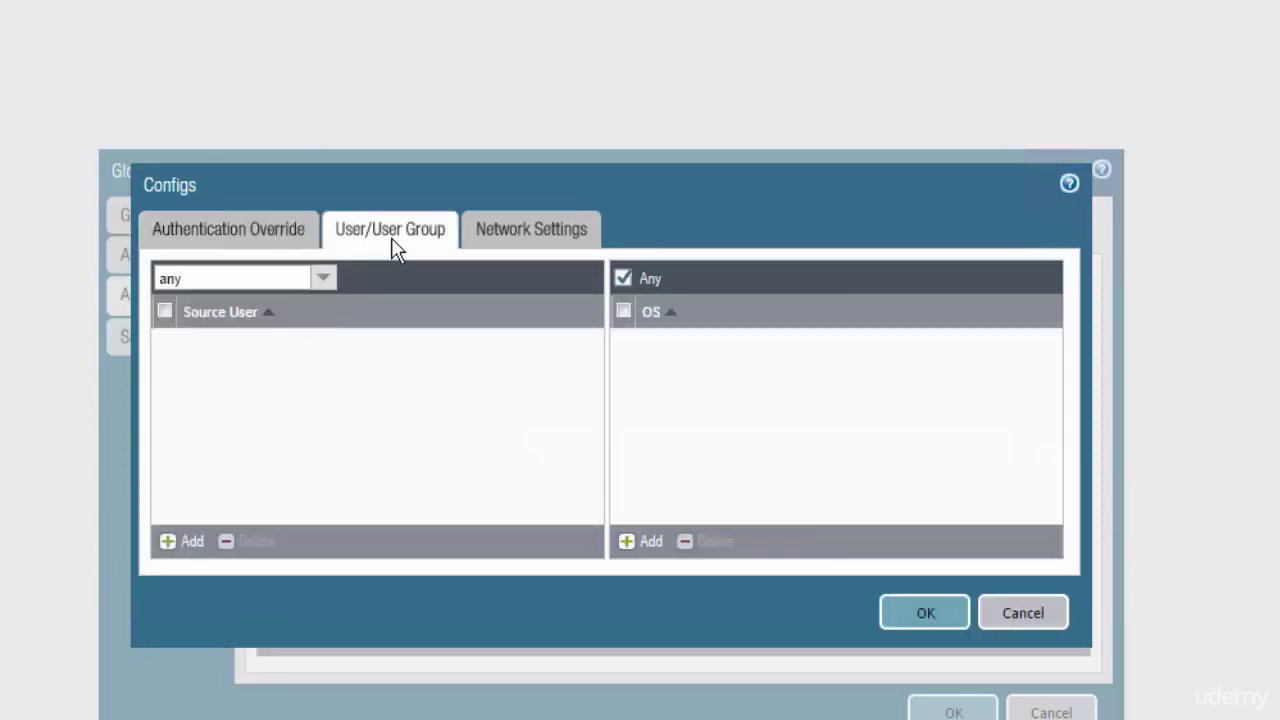
click(526, 236)
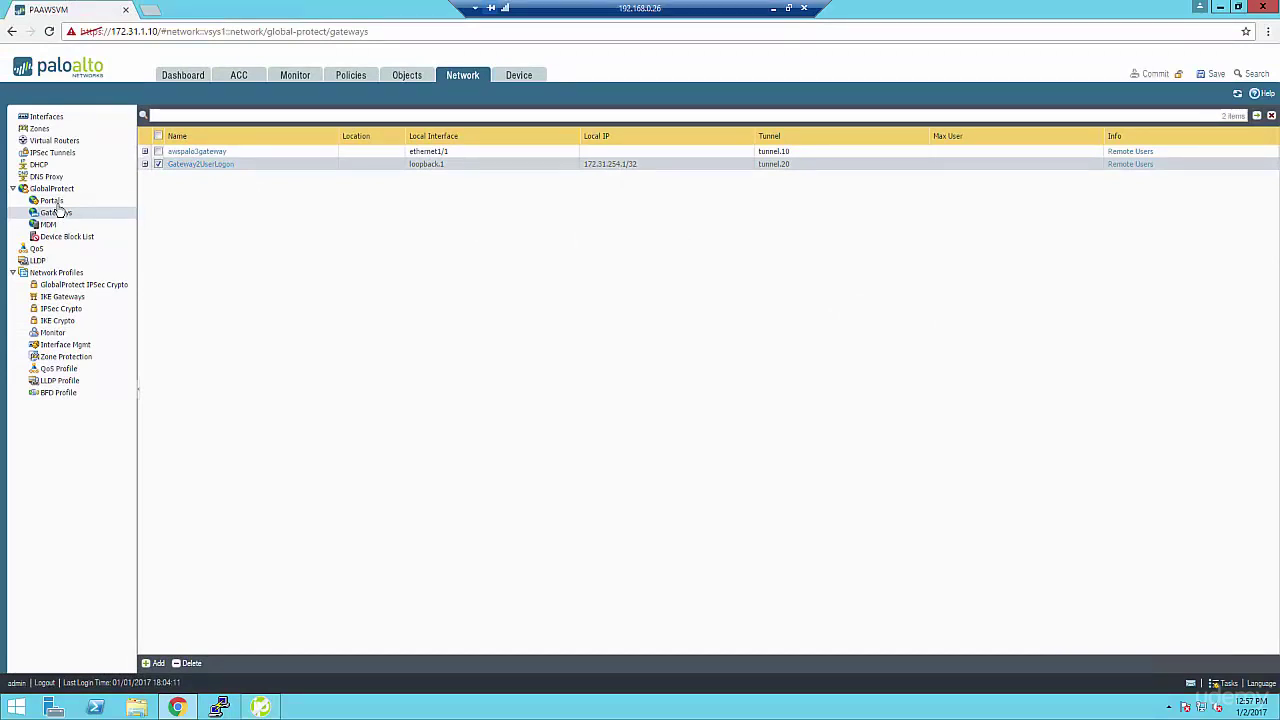
- Check that the aws-palo3 portal's PreLogon agent config uses gateway awspalo3
click(52, 201)
click(177, 152)
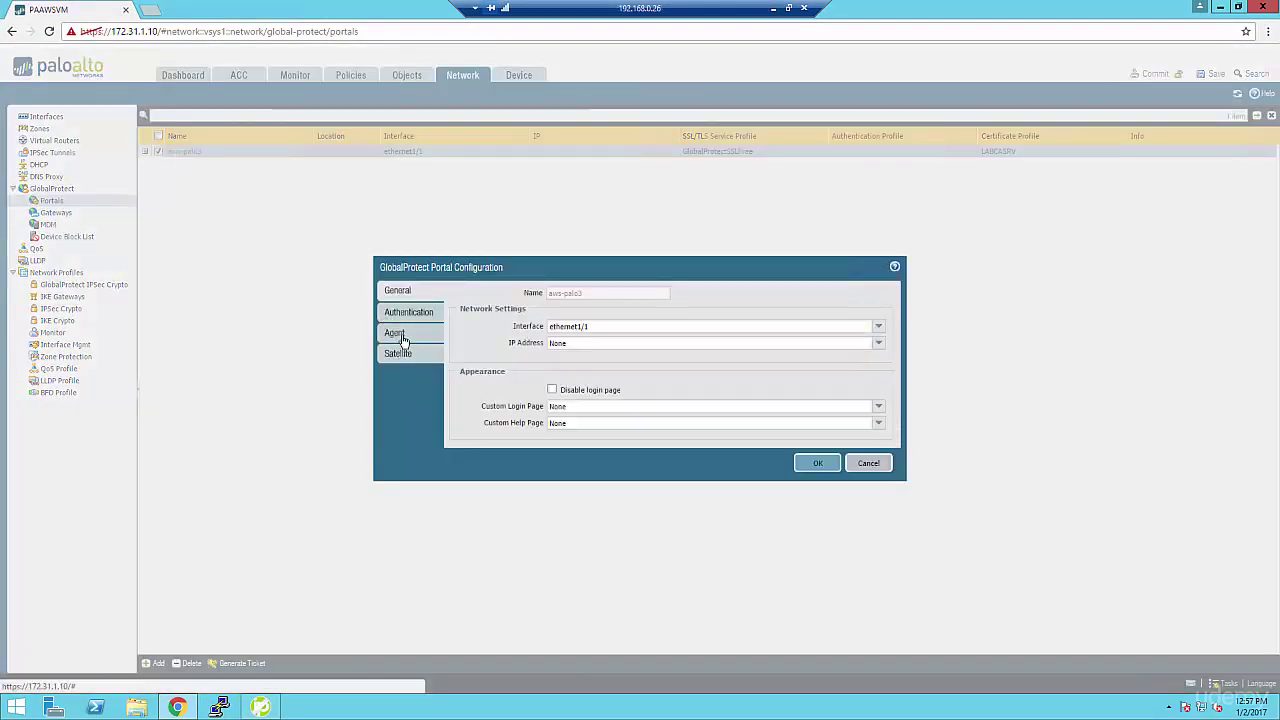
click(398, 334)
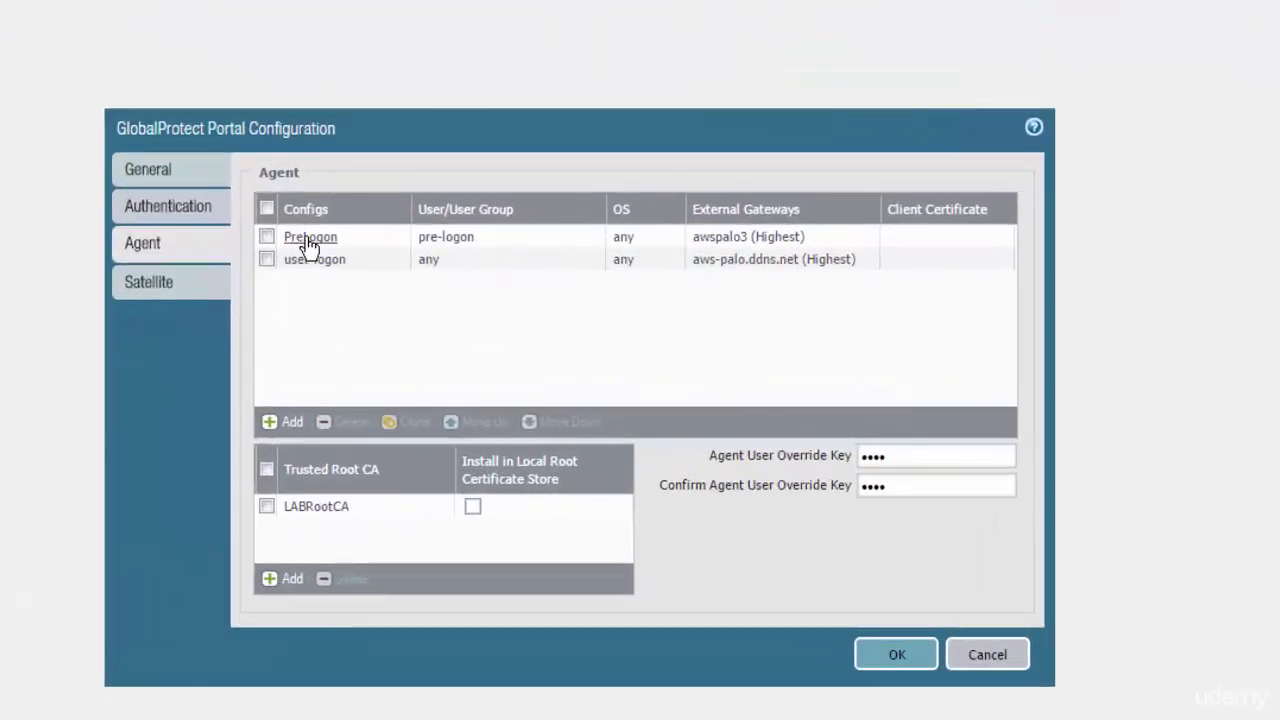
click(310, 240)
click(398, 77)
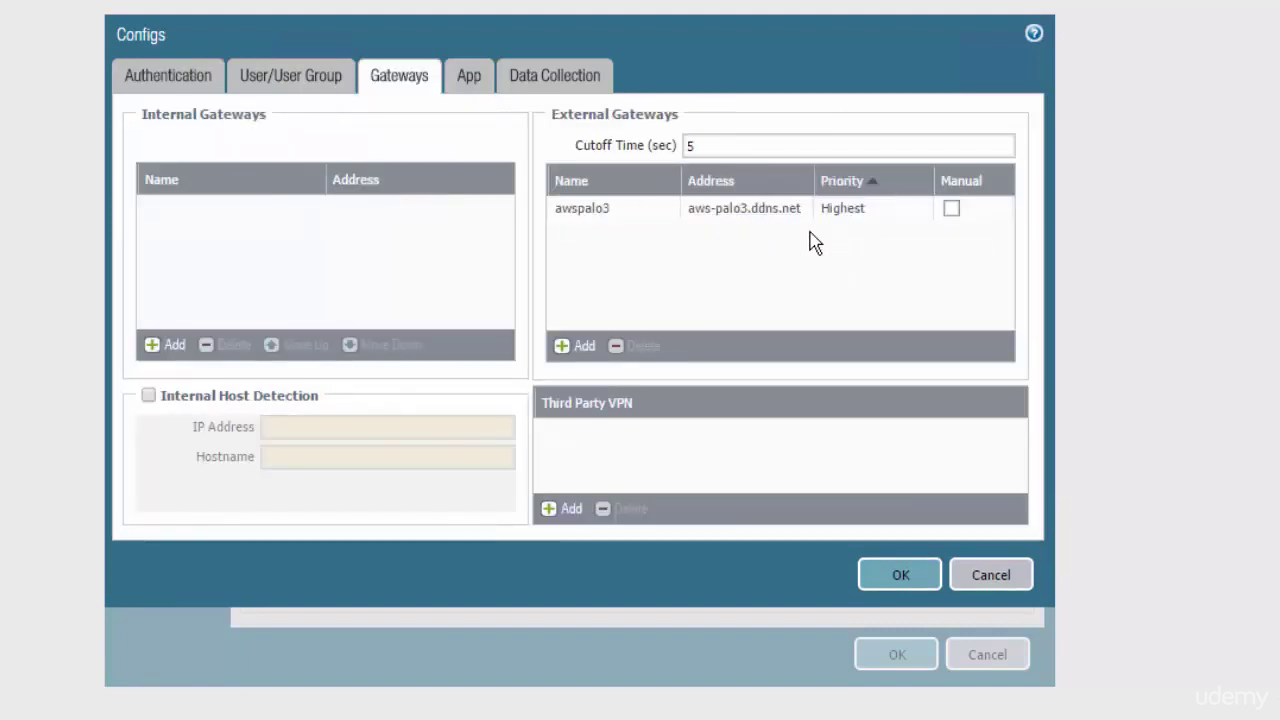
click(1020, 578)
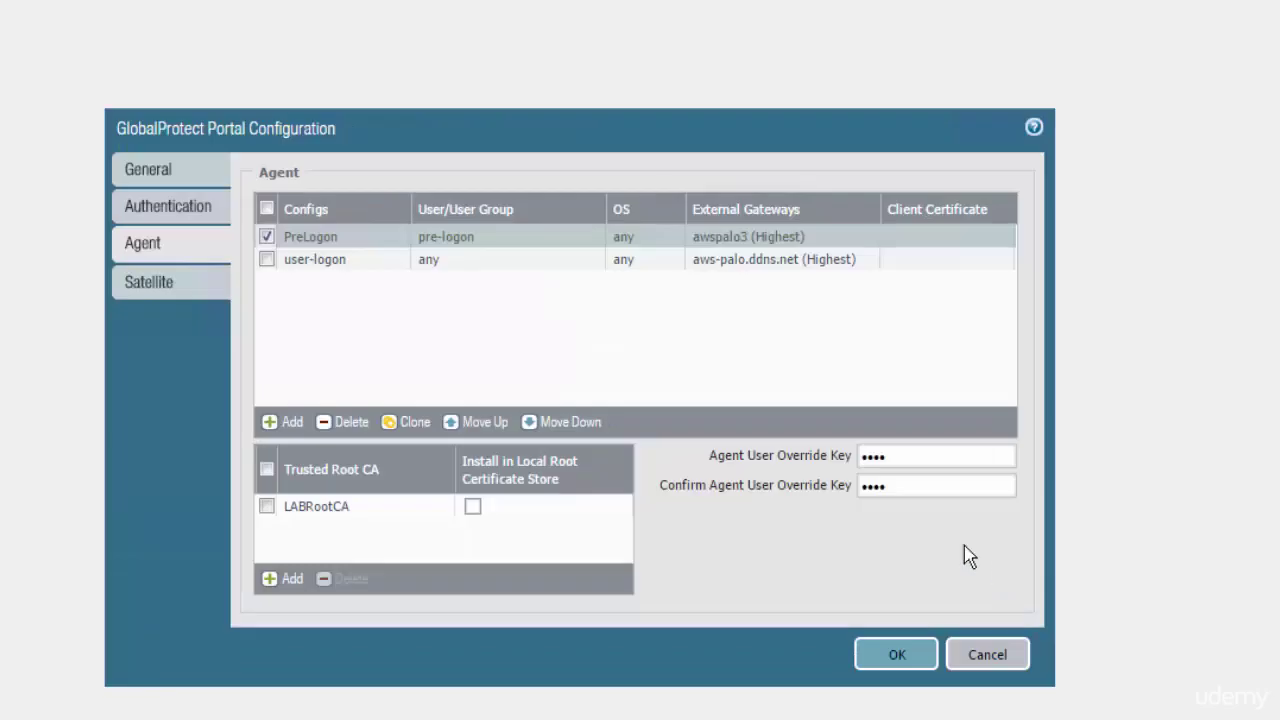
- Check that the user-logon agent config uses gateway aws-palo3.ddns.net:8443
click(322, 264)
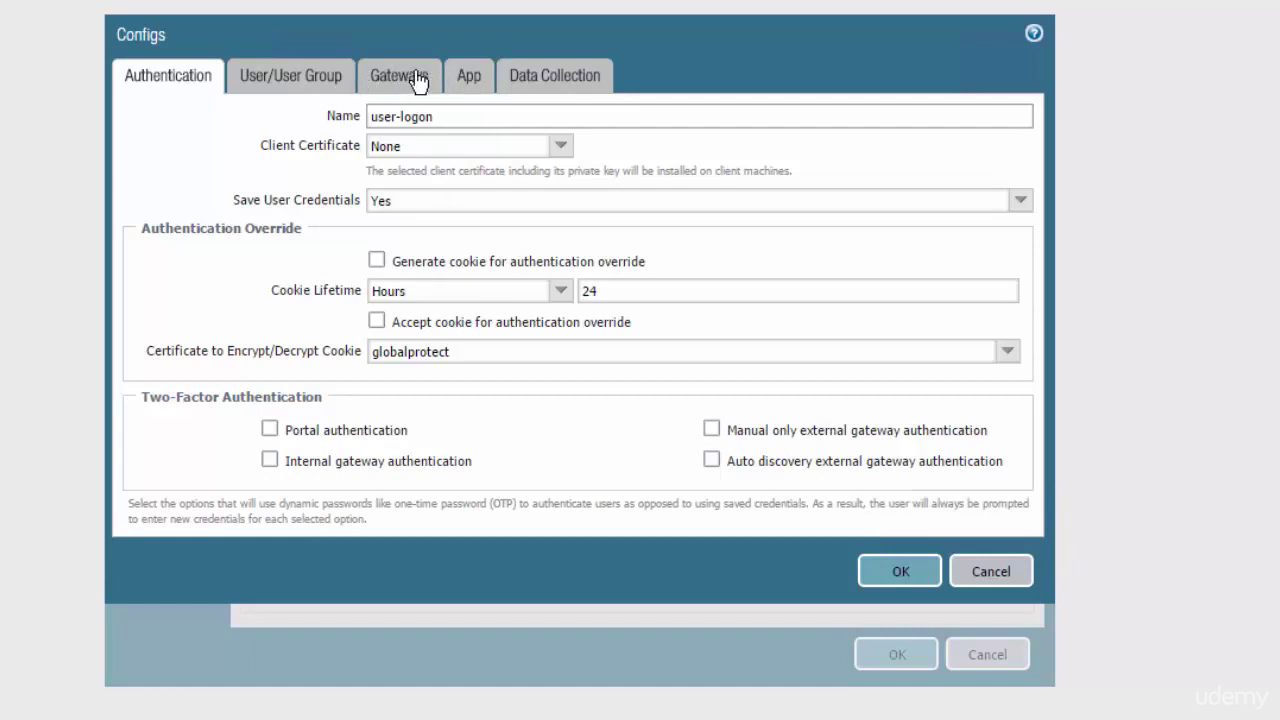
click(417, 82)
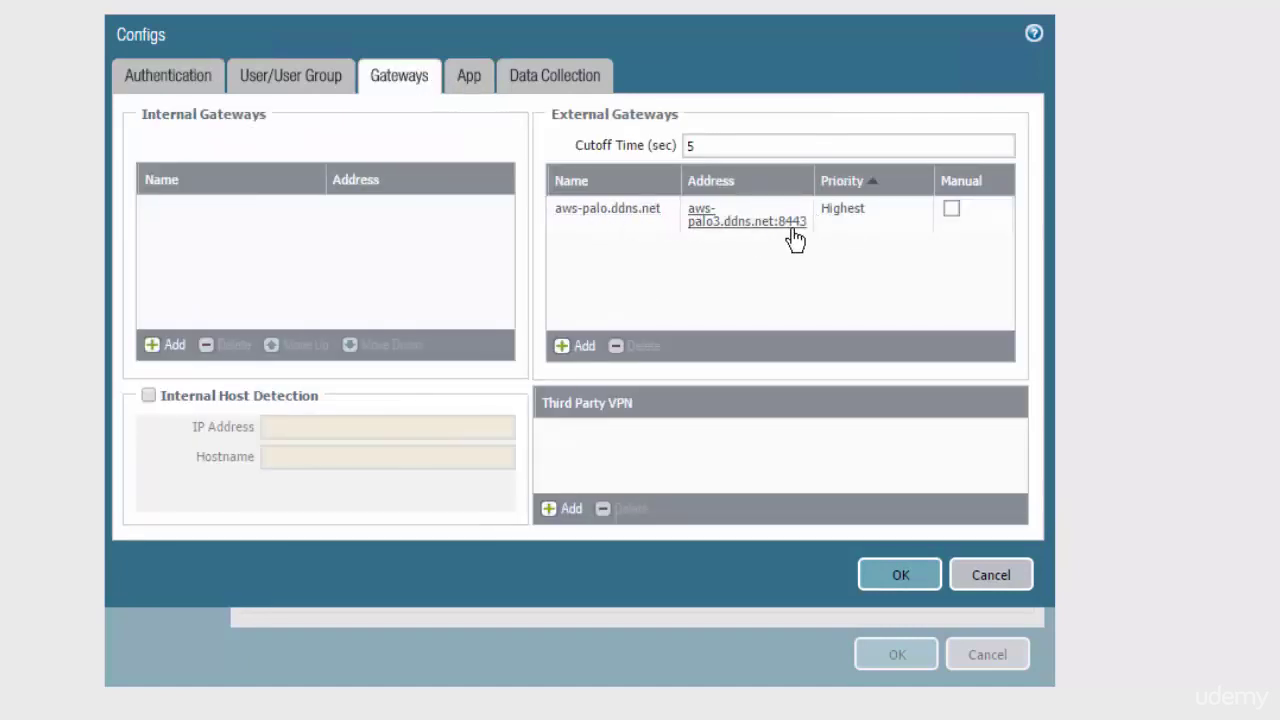
click(1020, 578)
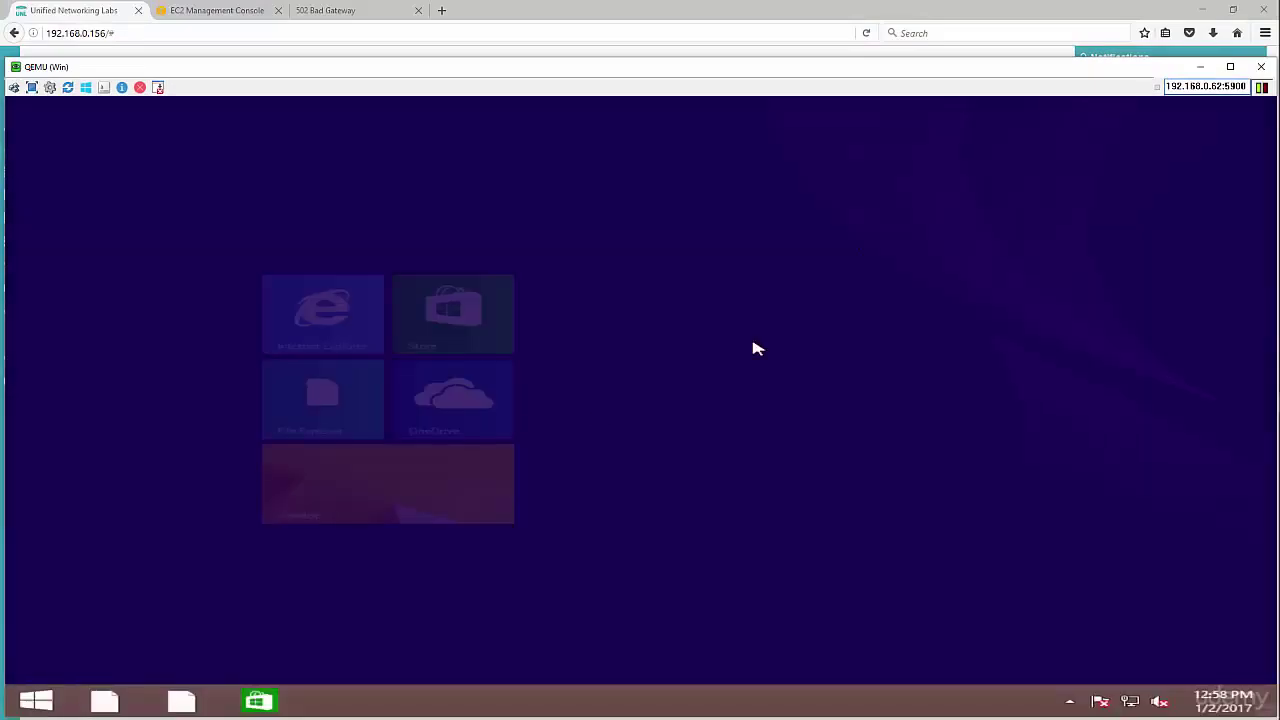
- Restart the Windows client VM and return to the firewall's Remote Desktop session
click(1116, 161)
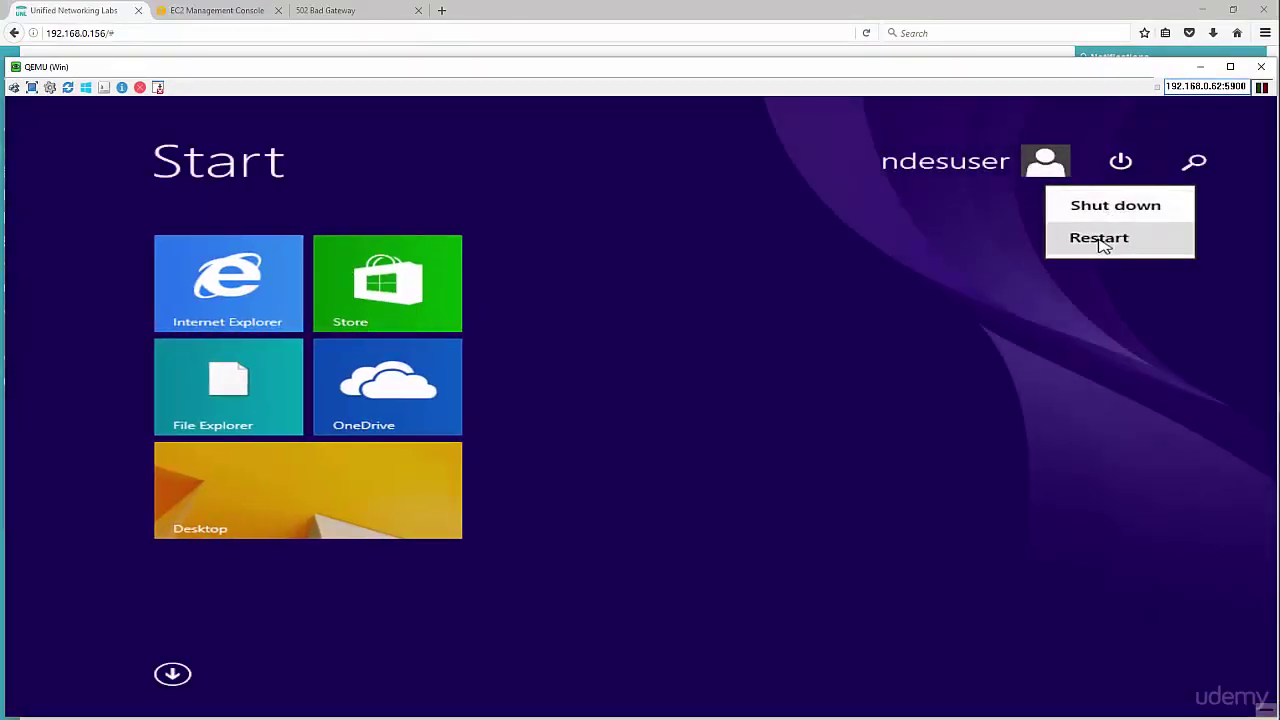
click(1106, 240)
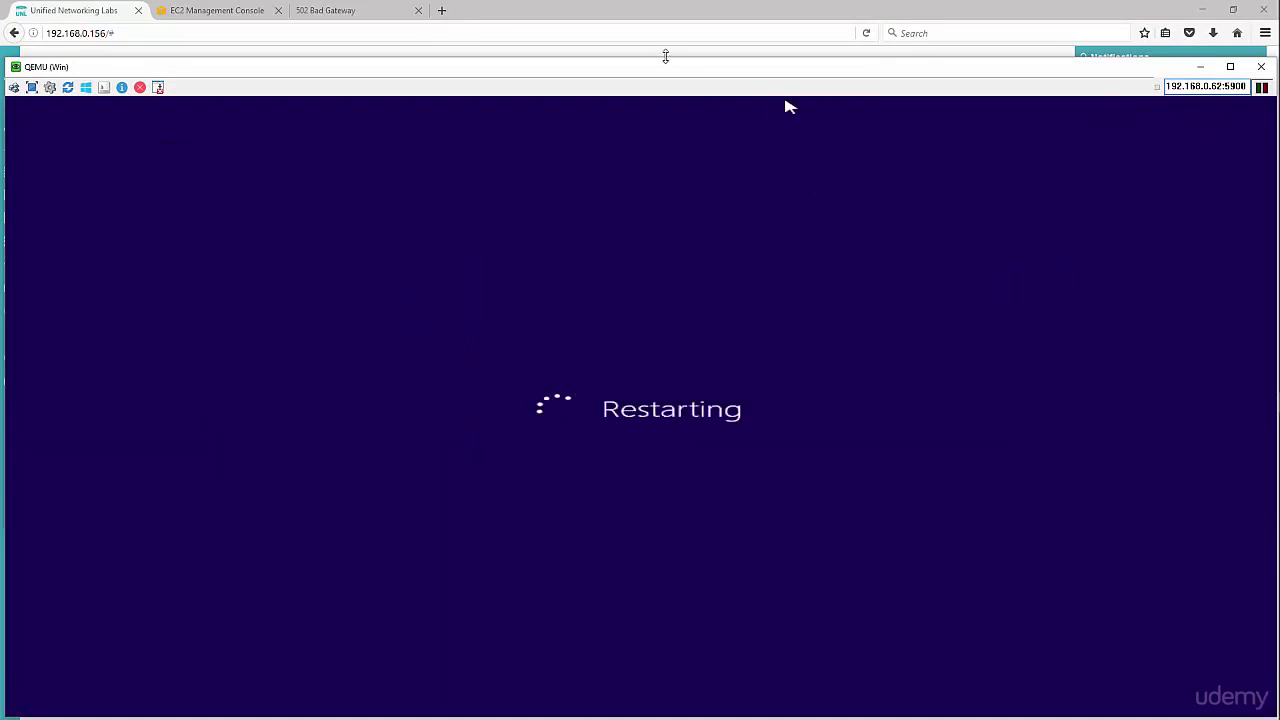
key(alt+Tab)
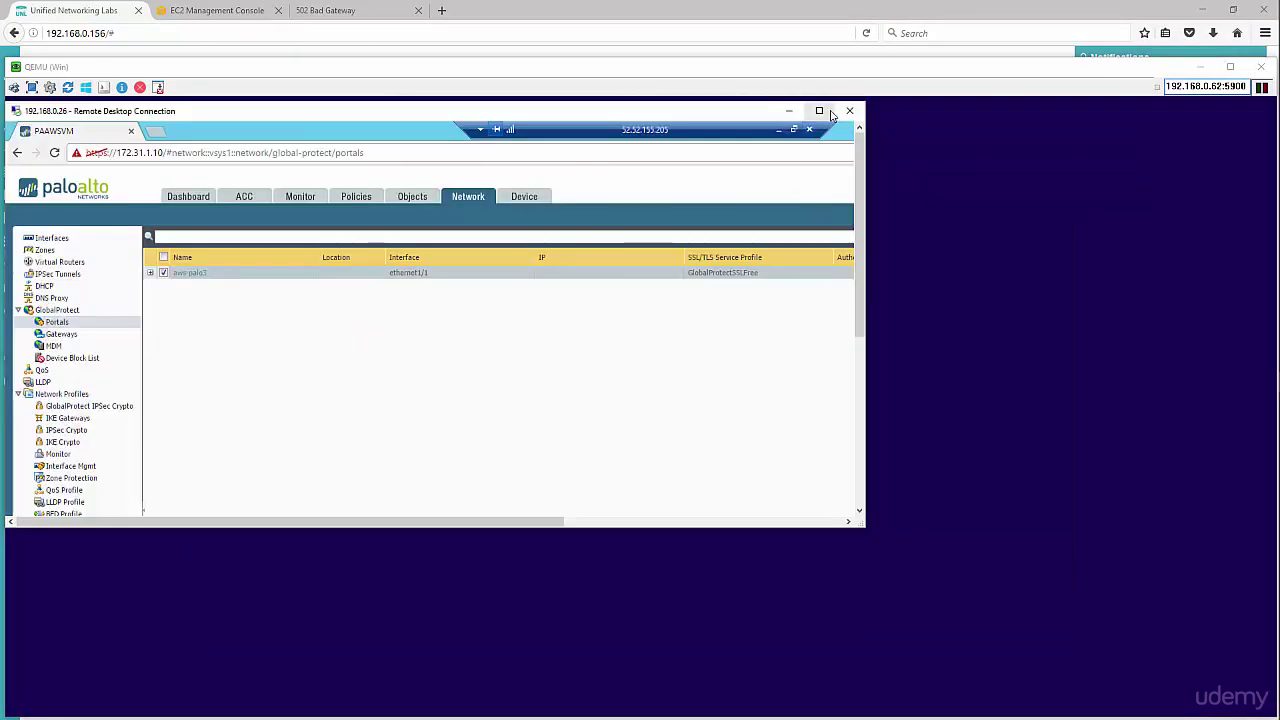
click(836, 112)
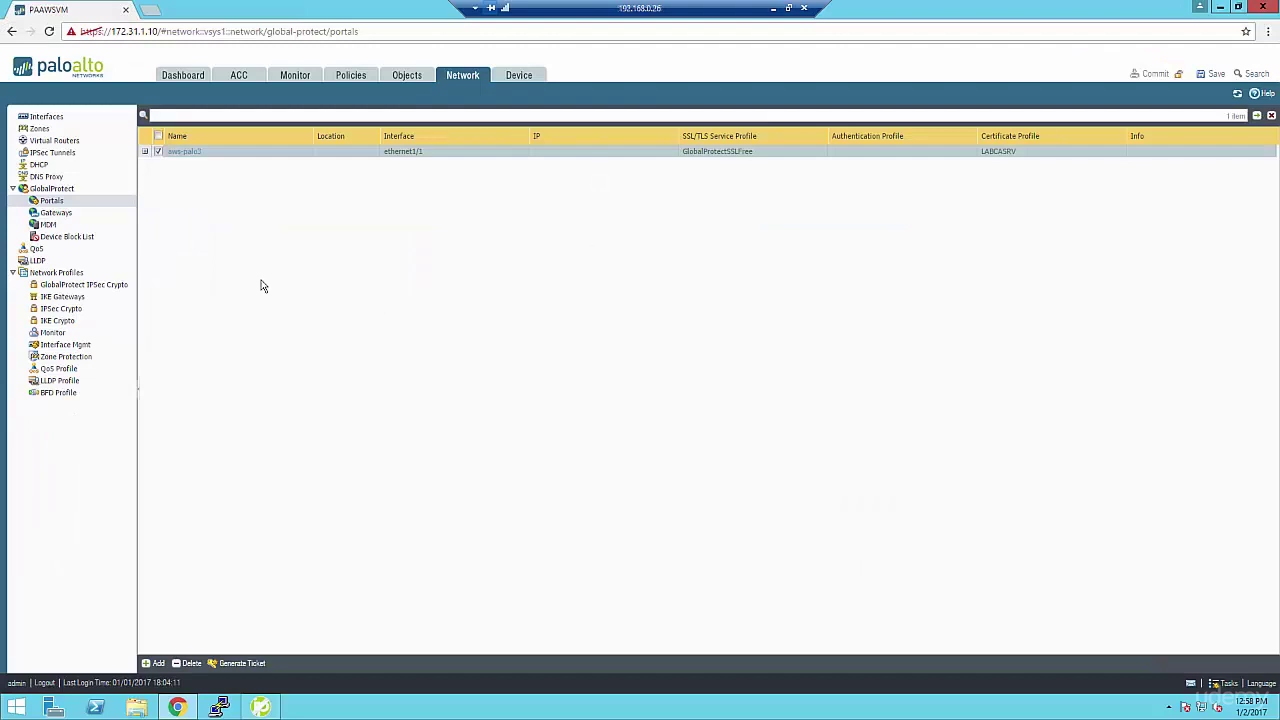
- Check which users are connected to awspalo3gateway in the GlobalProtect Gateways list
click(50, 214)
click(1138, 135)
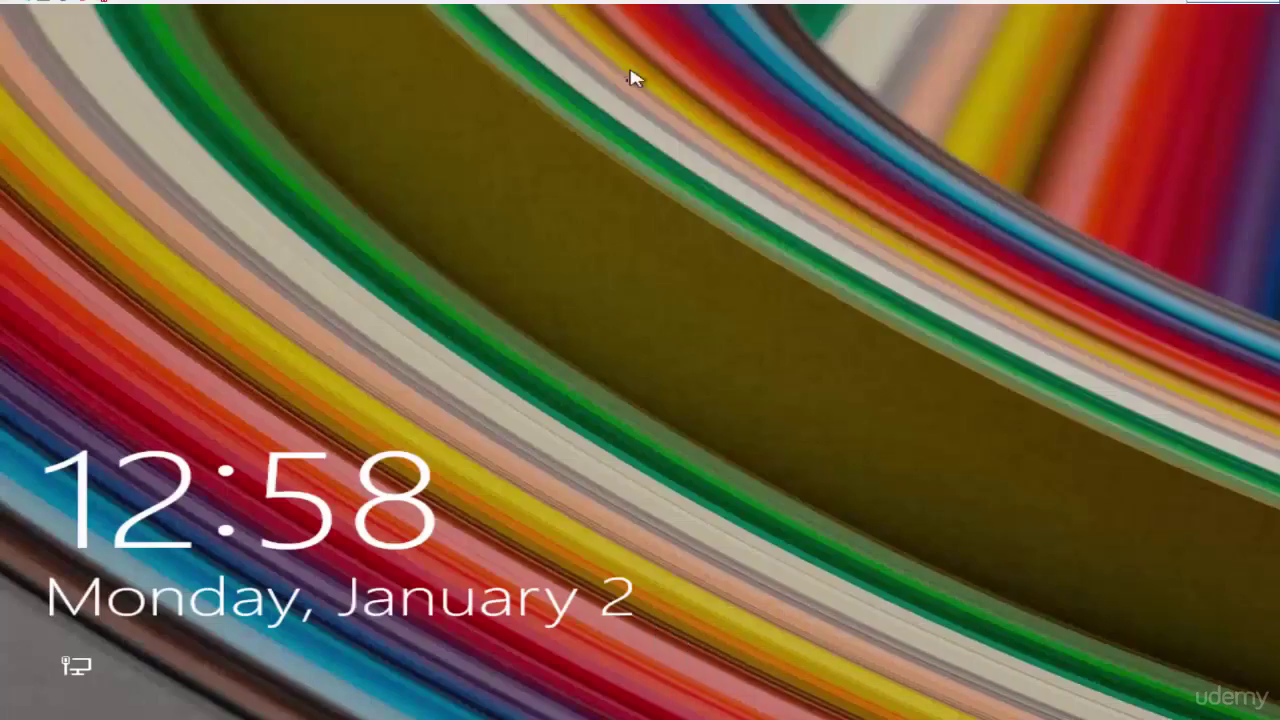
- Dismiss the VM lock screen, then list awspalo3gateway's remote users in the maximized firewall session
click(627, 113)
key(alt+Tab)
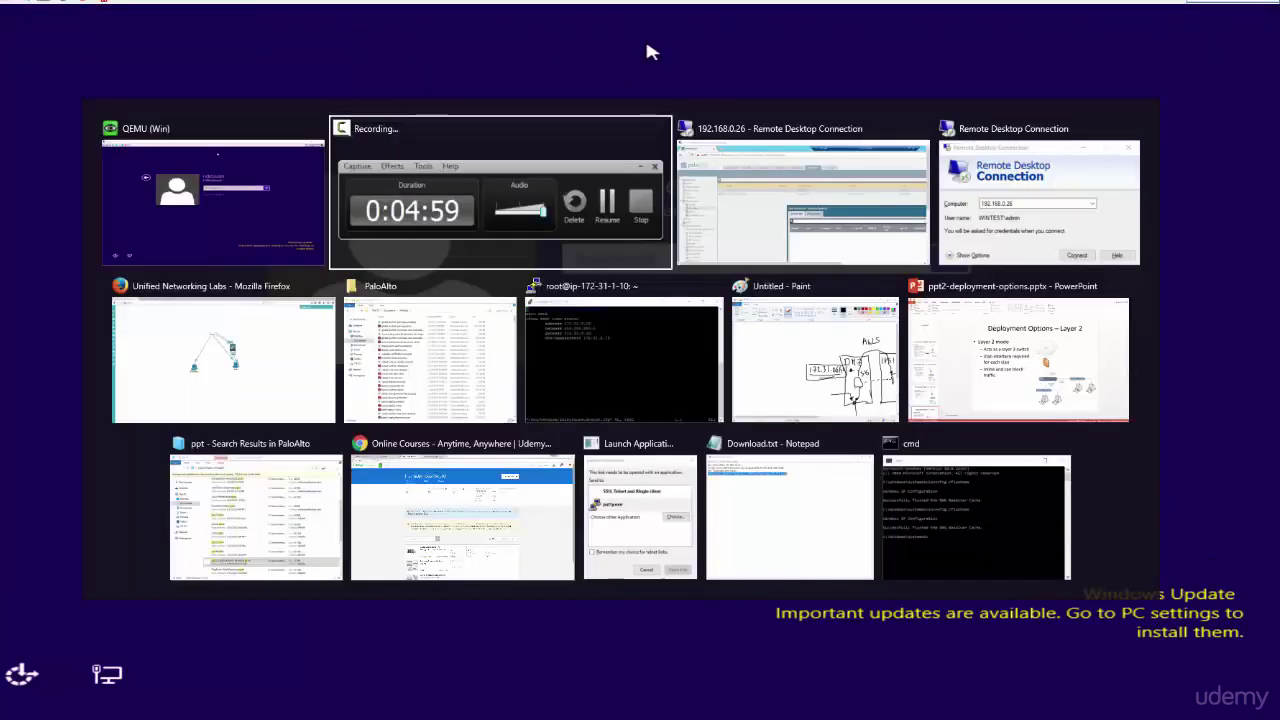
key(alt+Tab)
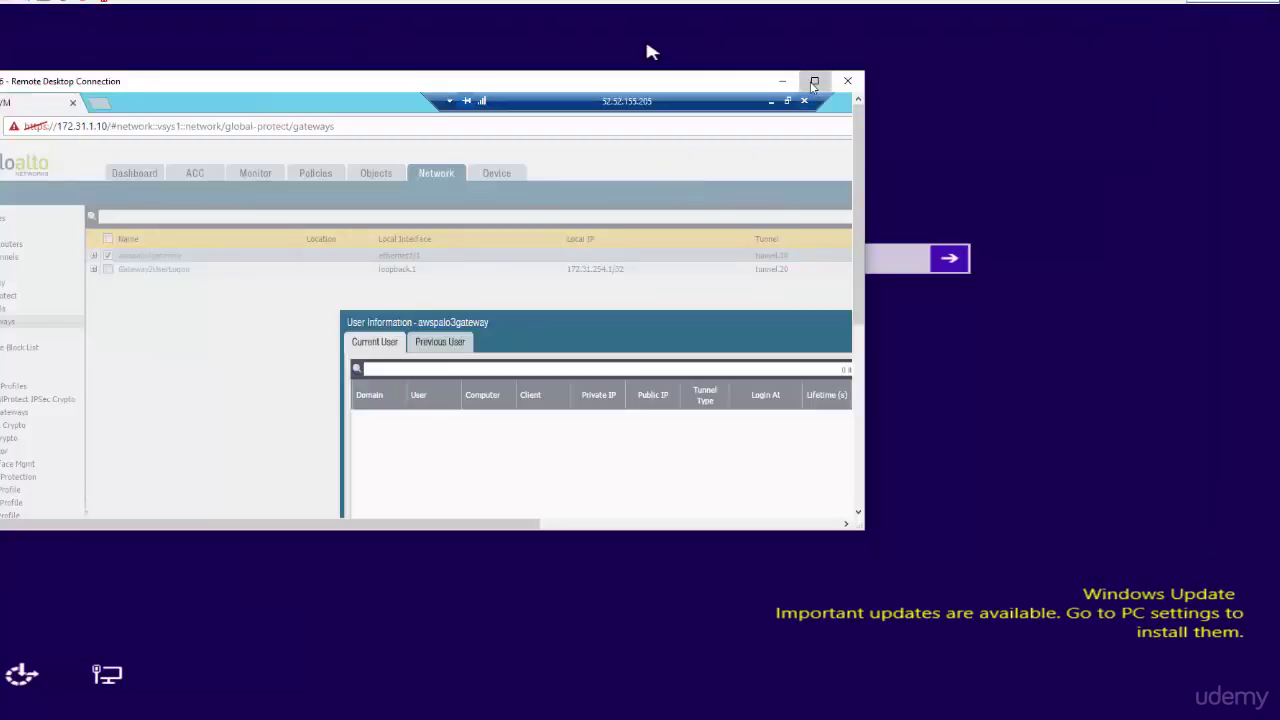
click(815, 80)
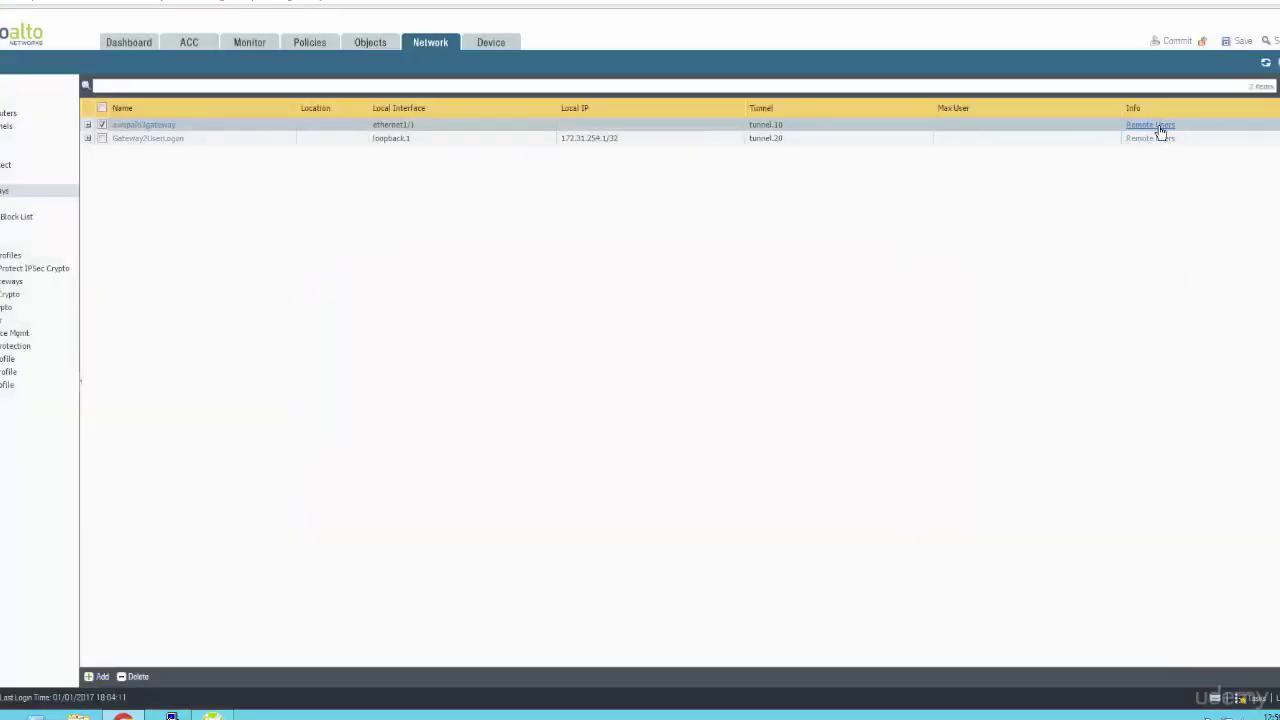
click(1158, 127)
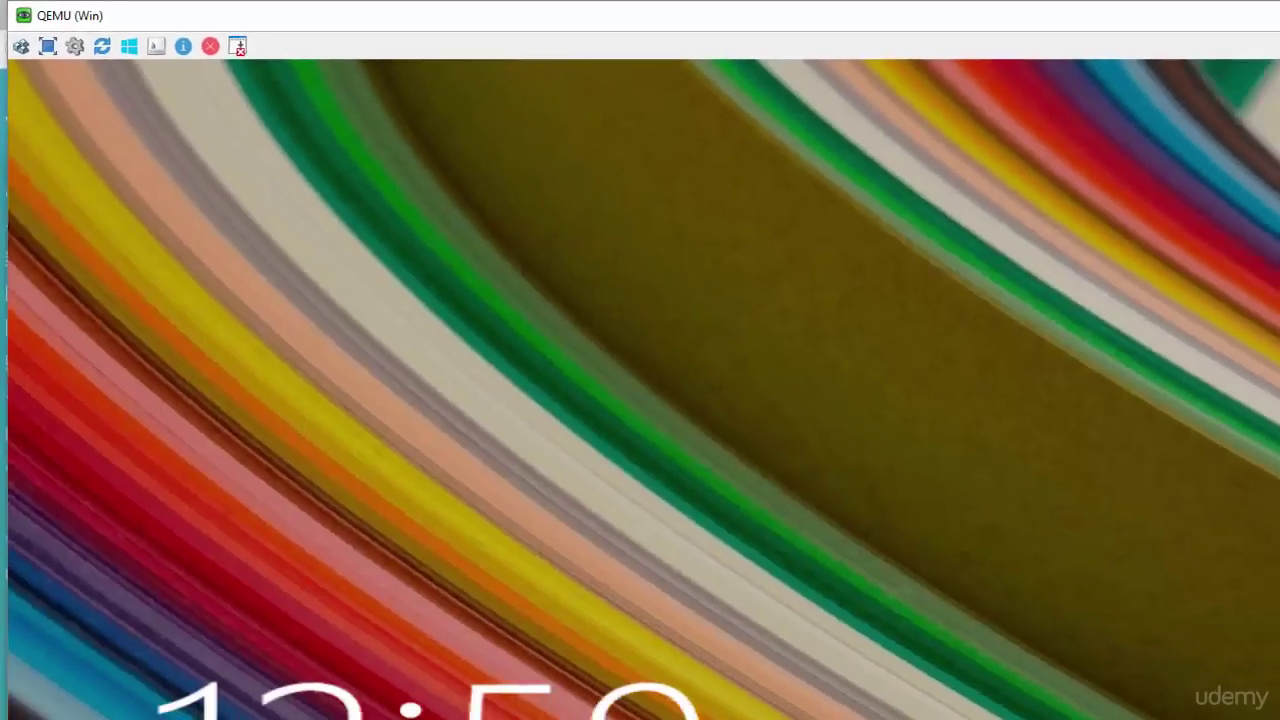
- Sign the domain user into the Windows VM with their password, then switch back to the firewall
key(space)
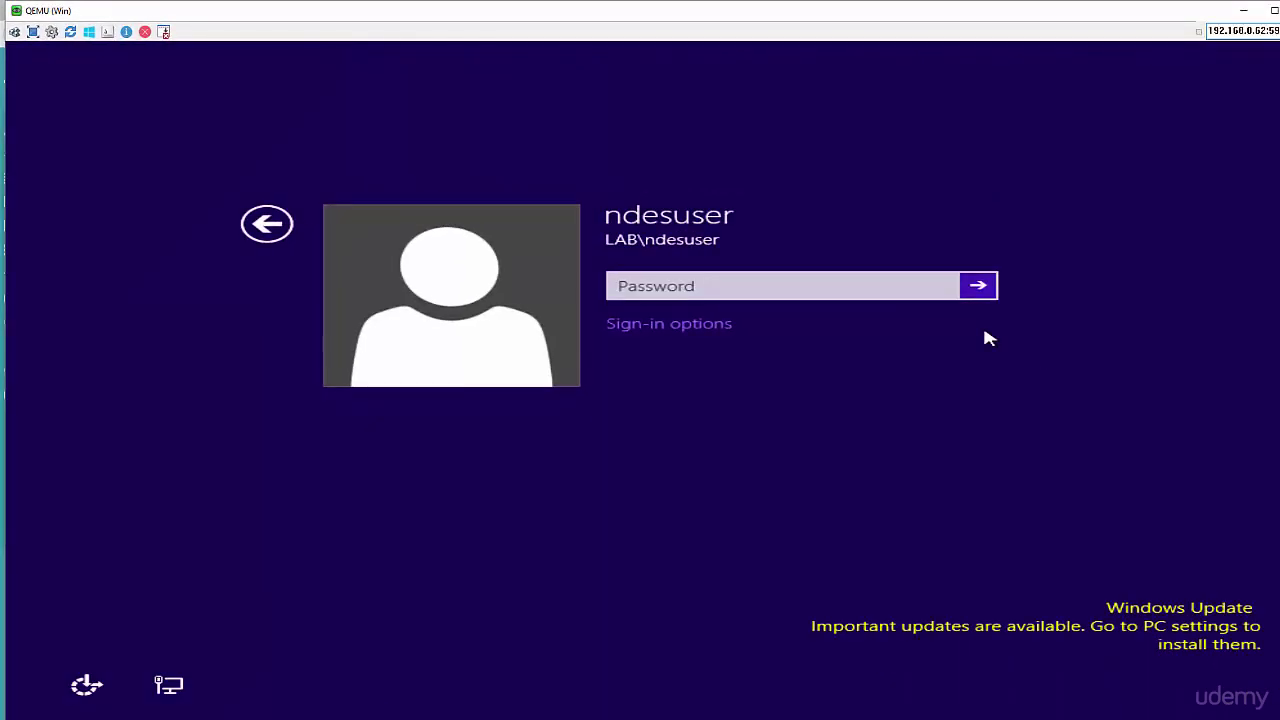
click(746, 298)
text(••)
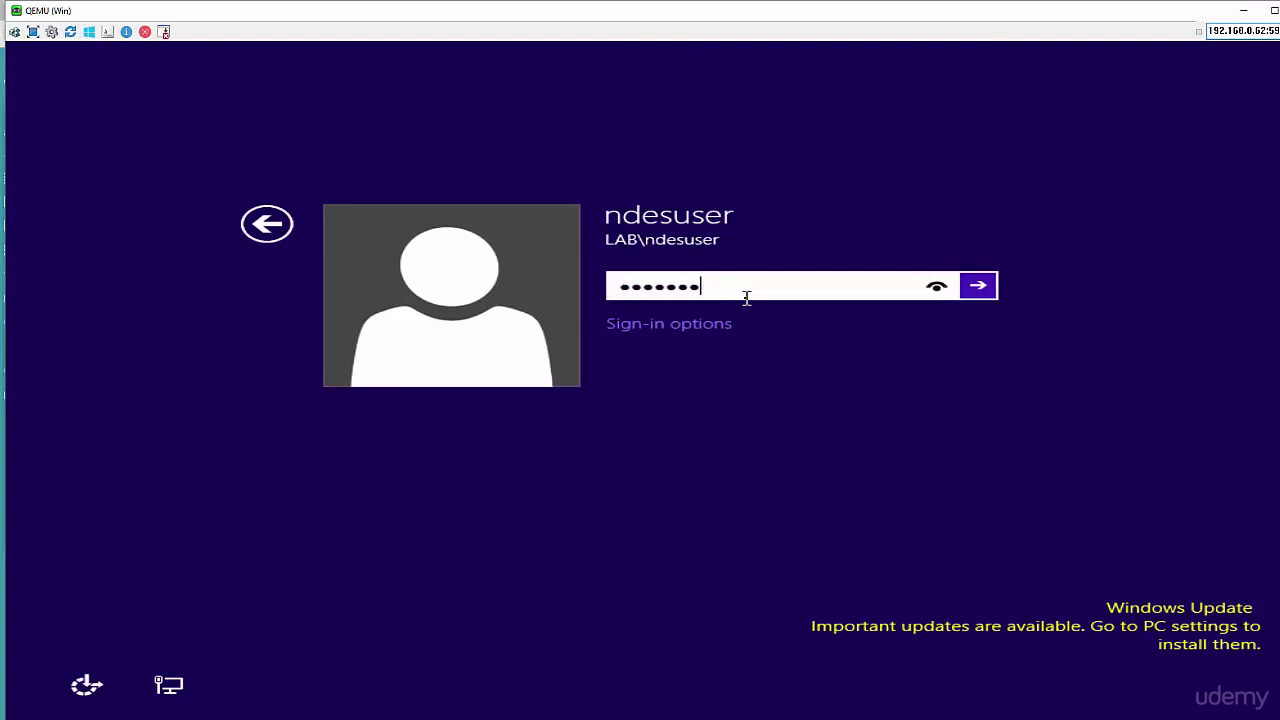
key(Return)
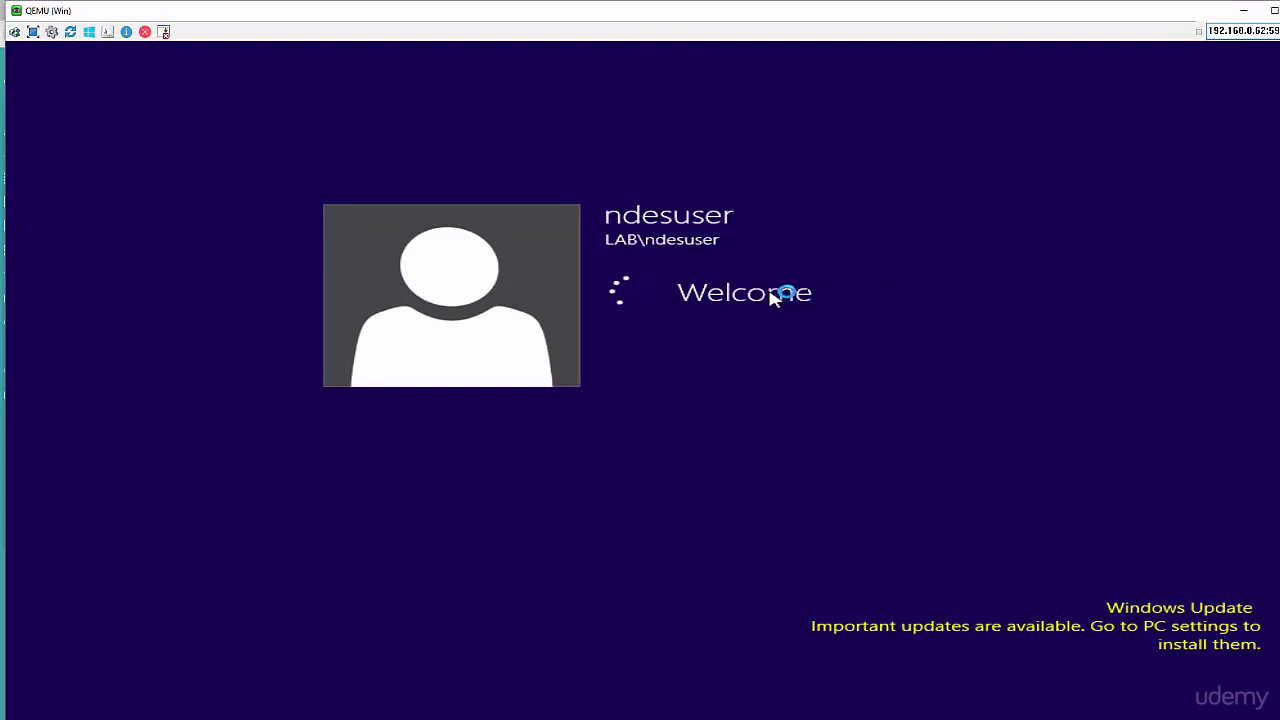
key(alt+Tab)
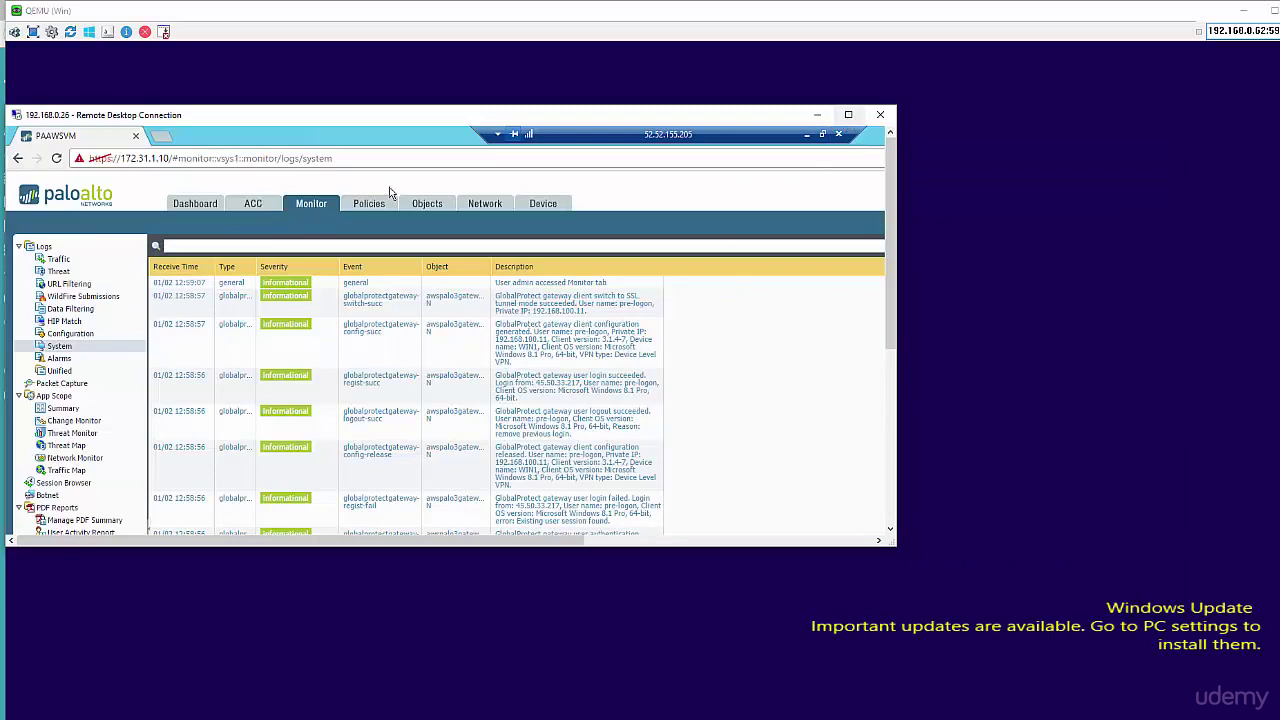
- Show awspalo3gateway's current remote users from the GlobalProtect Gateways list
click(485, 204)
drag(548, 540, 789, 540)
click(762, 284)
drag(334, 347, 608, 183)
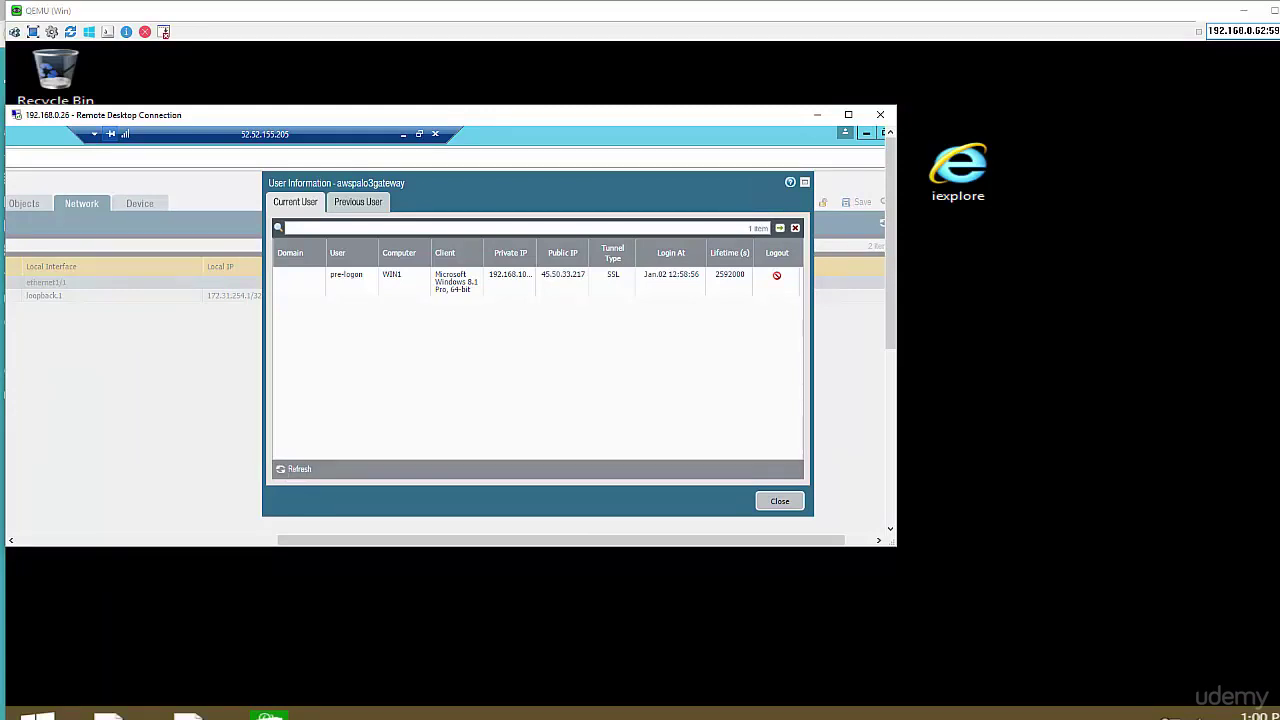
- Log the pre-logon user off awspalo3gateway and reopen the GlobalProtect agent to reconnect
click(1090, 684)
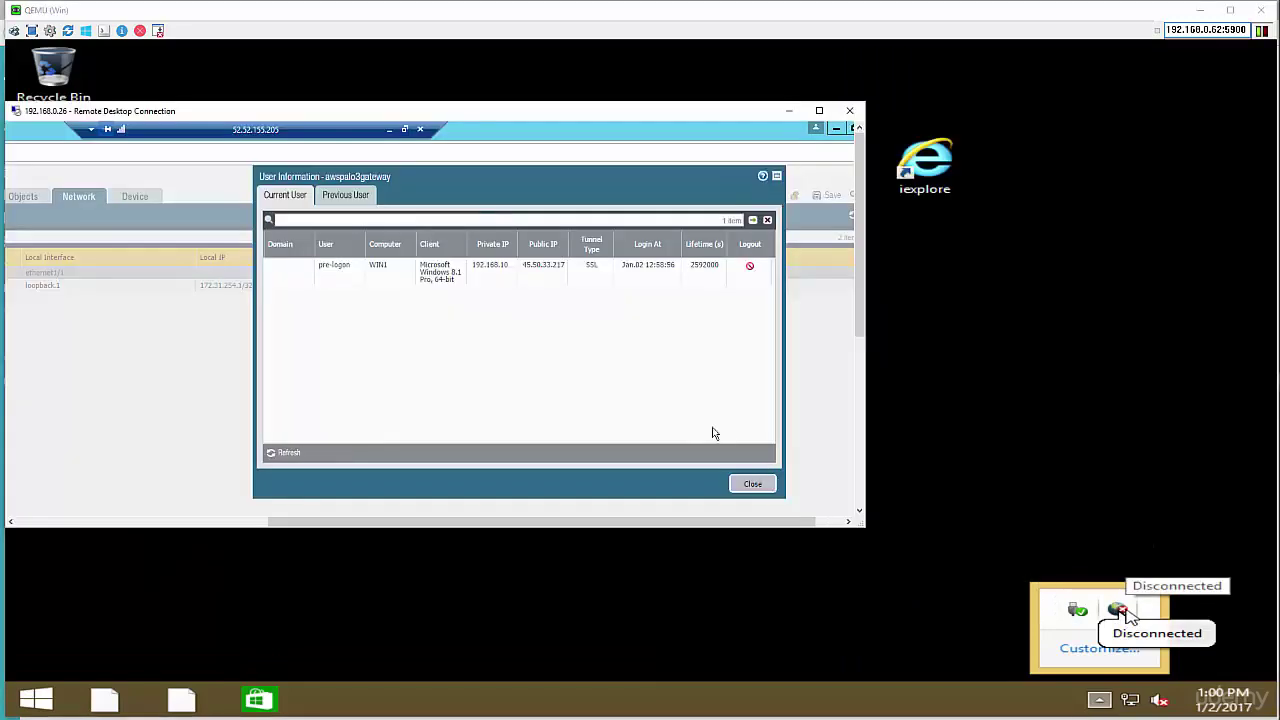
click(288, 454)
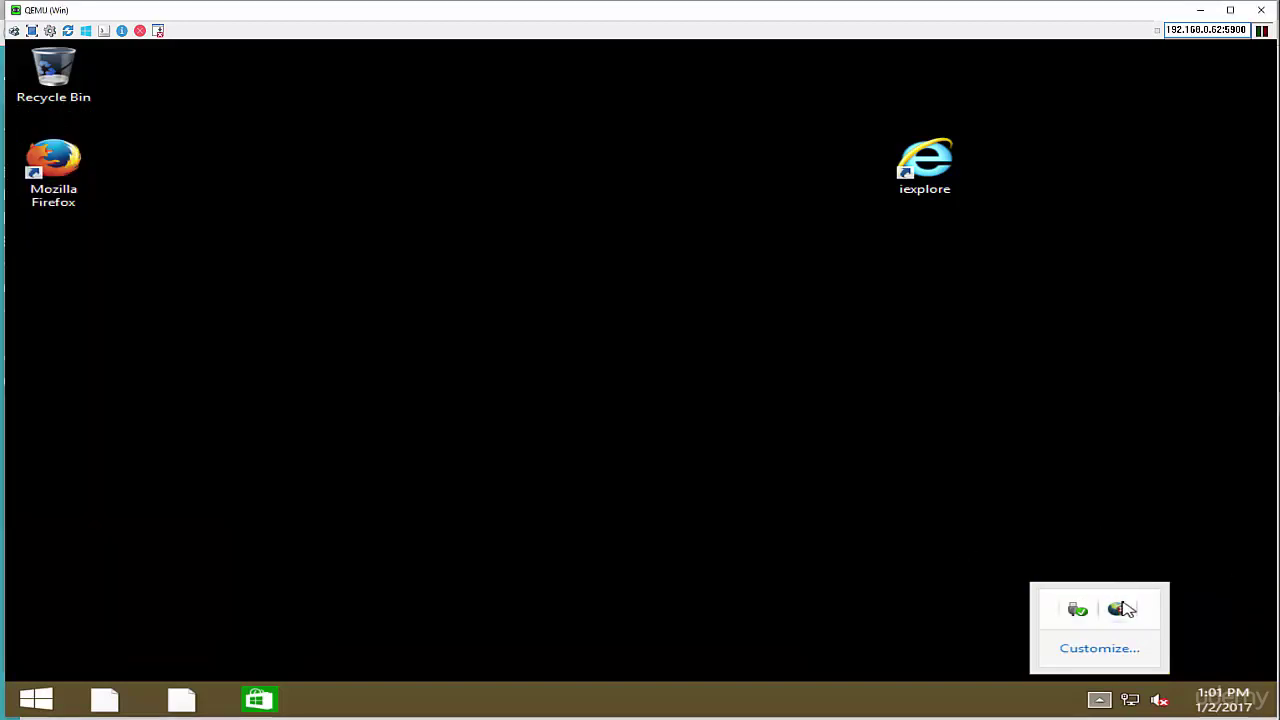
click(1124, 610)
- Close the awspalo3gateway users list and show Gateway2UserLogon's remote users: one WIN1 user over SSL
key(alt+Tab)
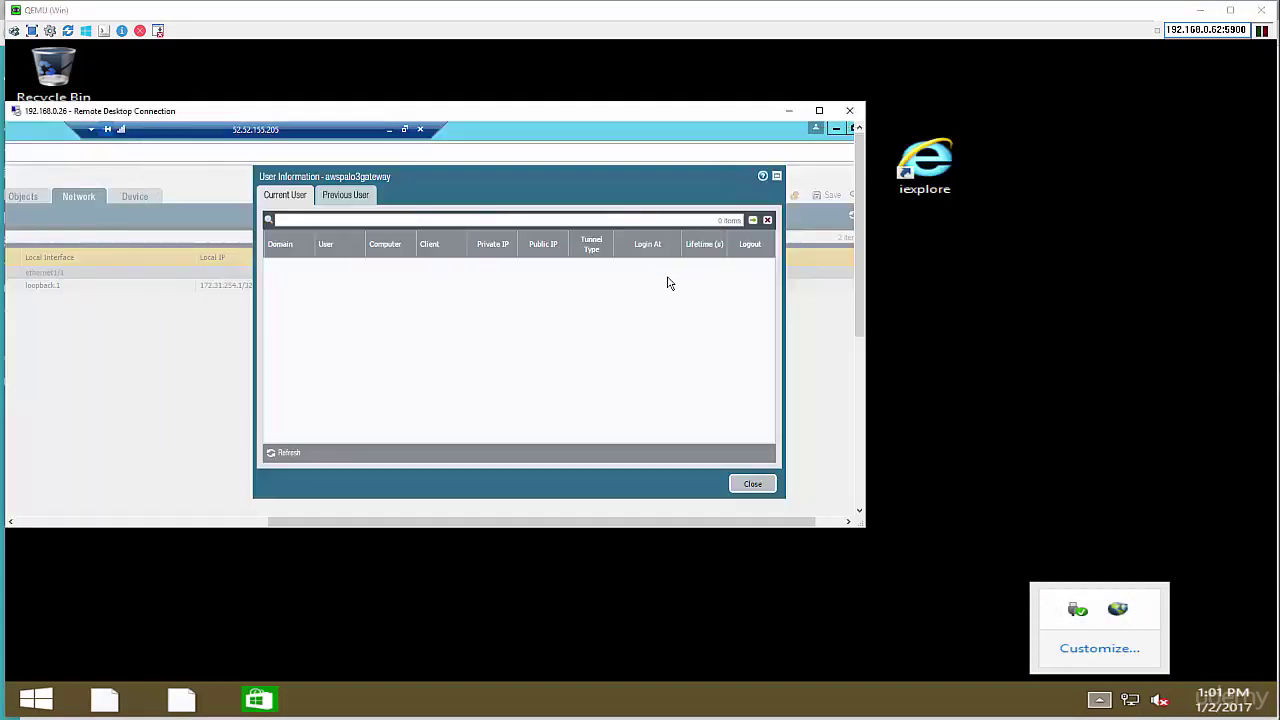
click(755, 484)
drag(371, 520, 480, 526)
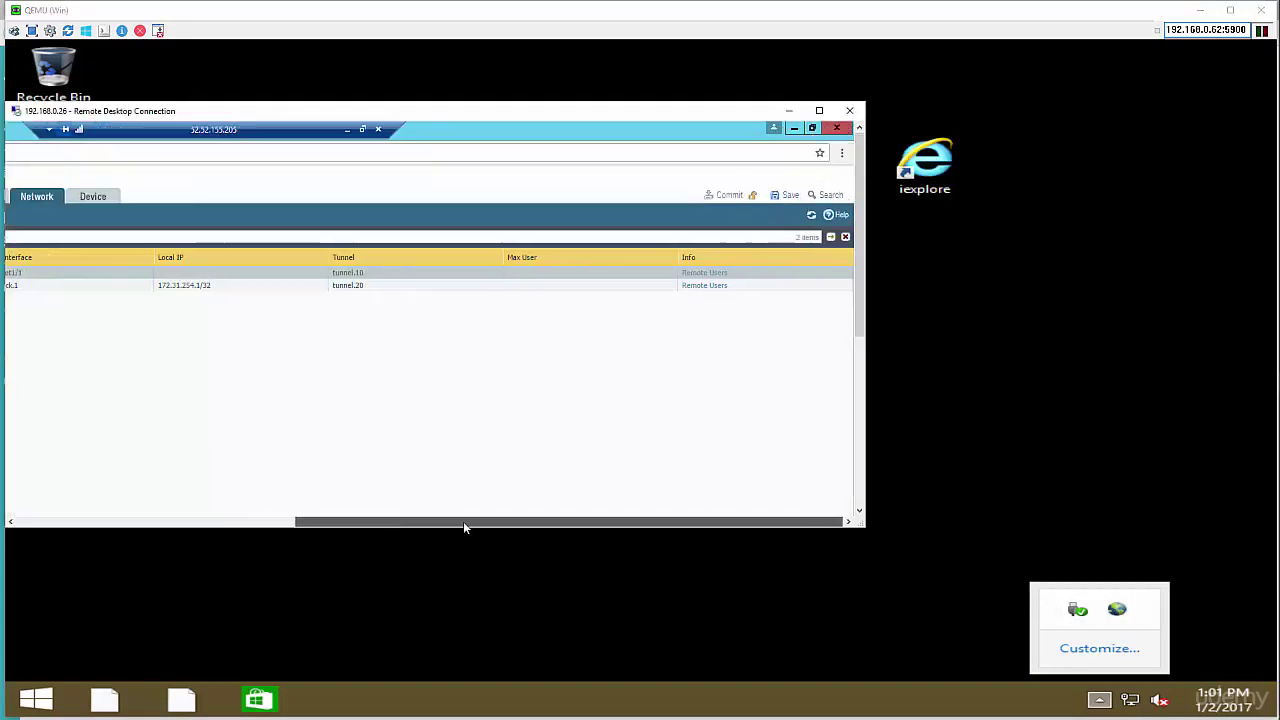
click(704, 285)
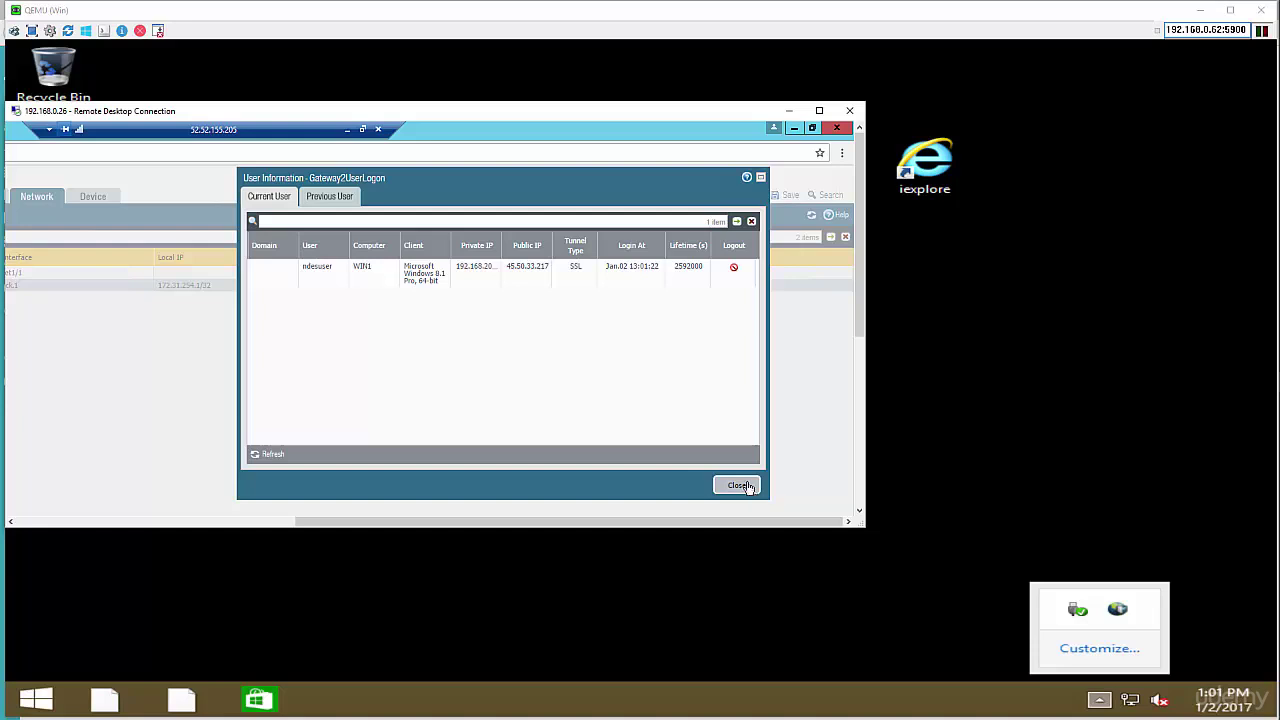
- Maximize the remote session, close the Gateway2UserLogon users list, and select the GlobalProtect portal
click(819, 110)
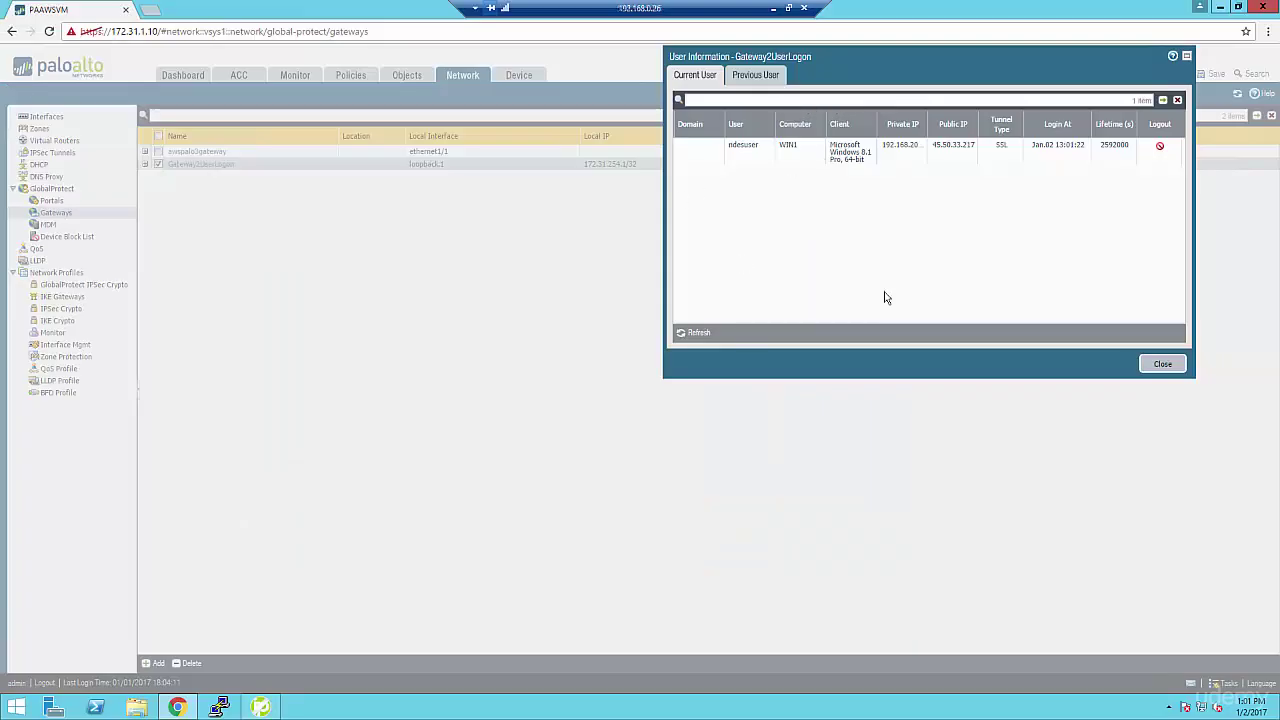
click(1162, 363)
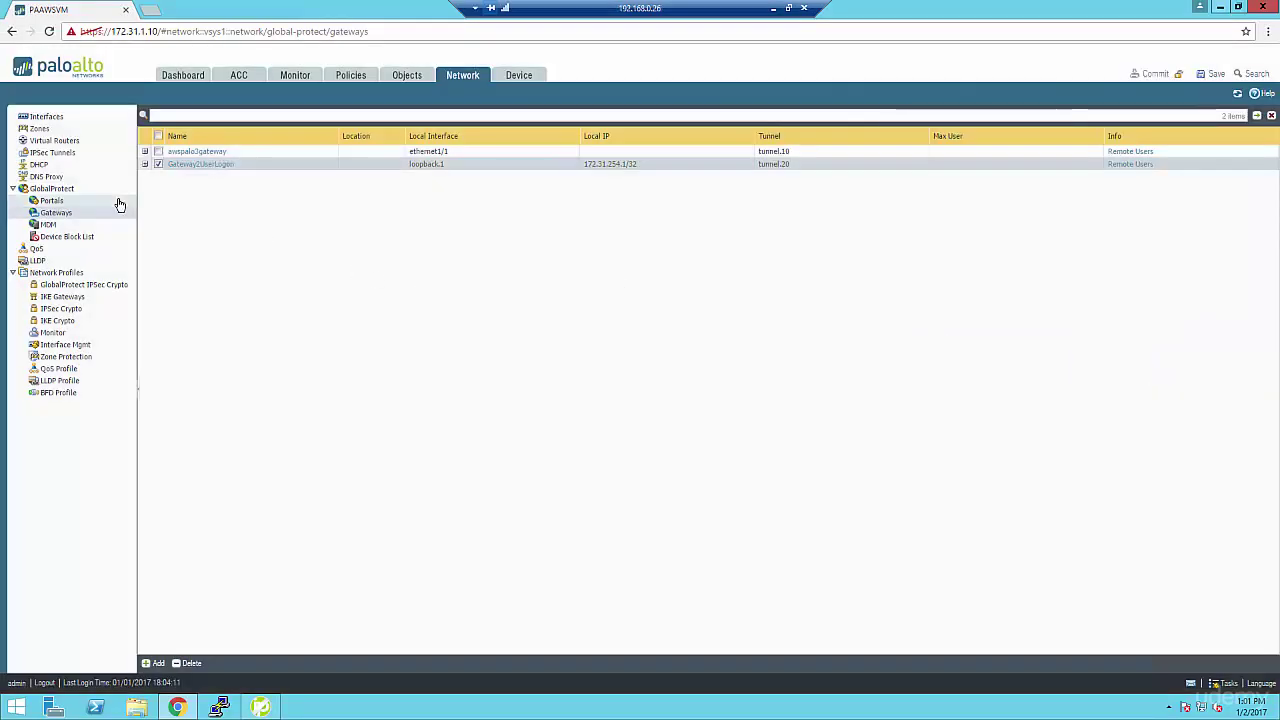
click(72, 201)
click(193, 153)
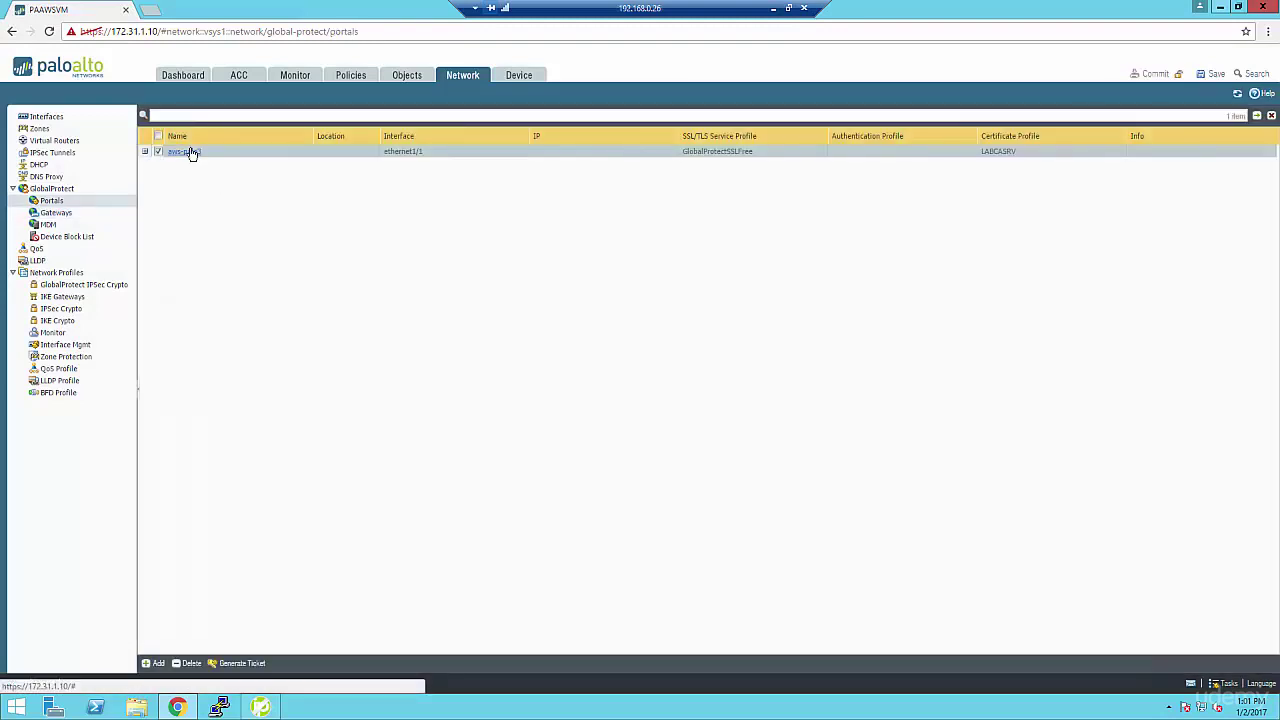
- Open the portal's PreLogon agent config App settings and list the Connect Method choices
click(193, 153)
click(43, 243)
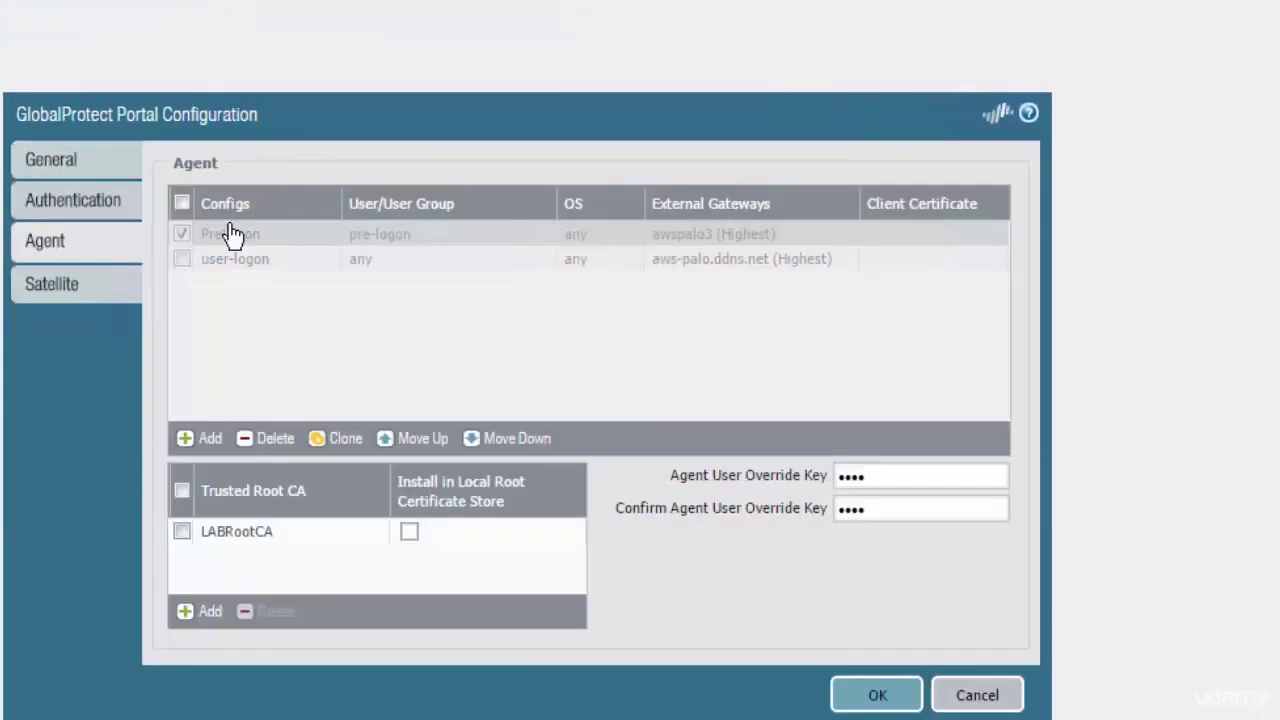
click(229, 240)
click(398, 62)
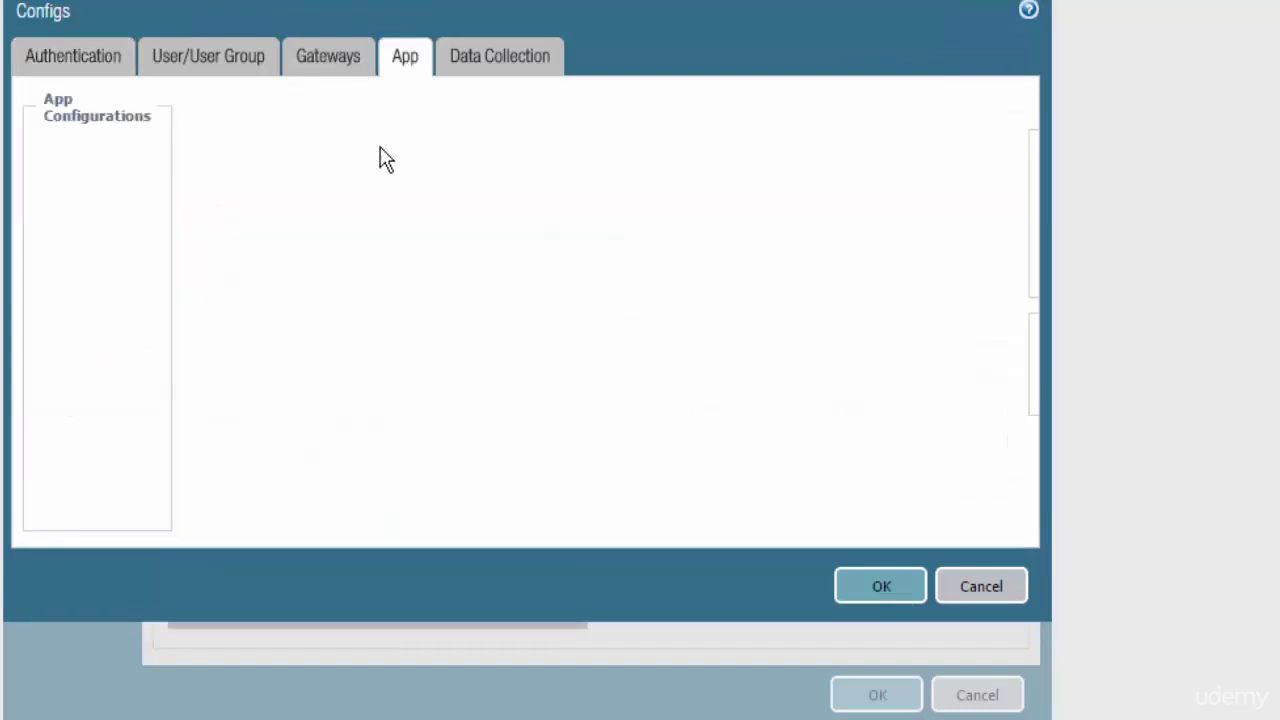
click(345, 138)
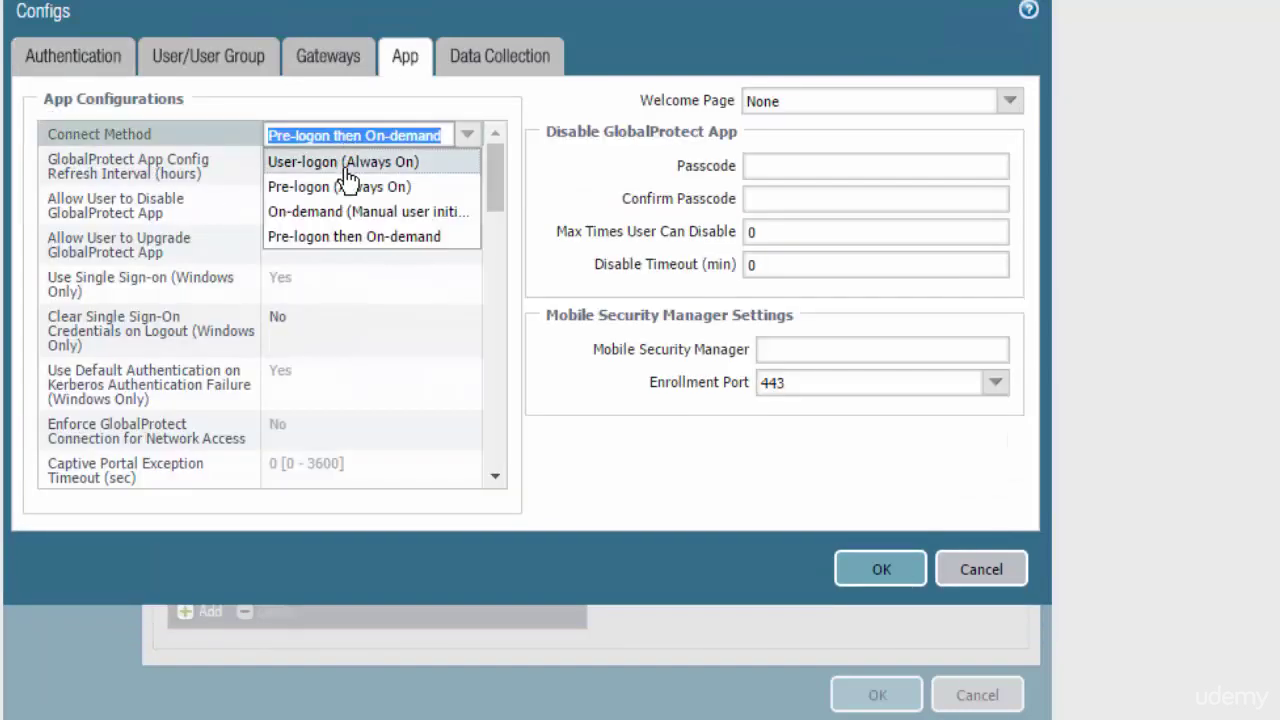